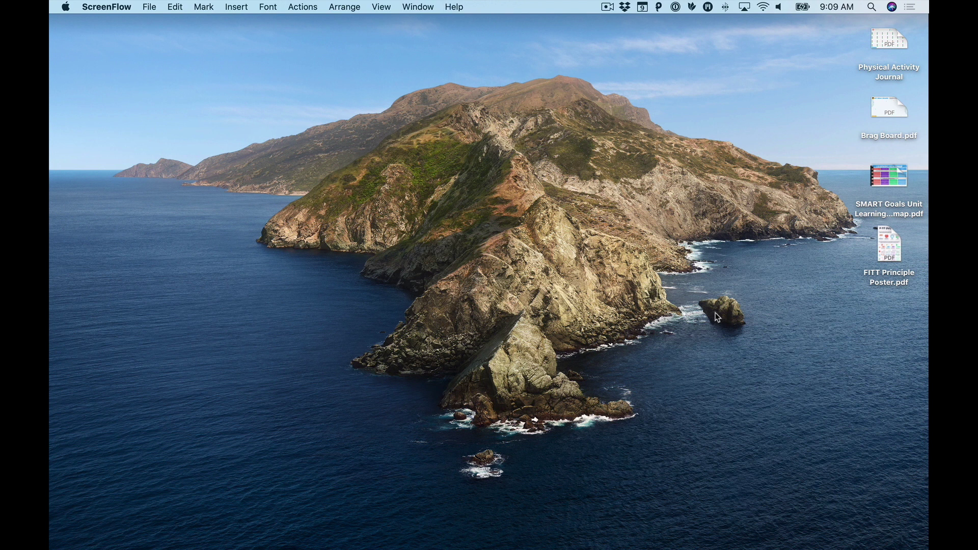
Export the Physical Activity Journal PDF to the desktop in PNG format as "Physical Activity Journal PNG", and close the document.
double_click(878, 45)
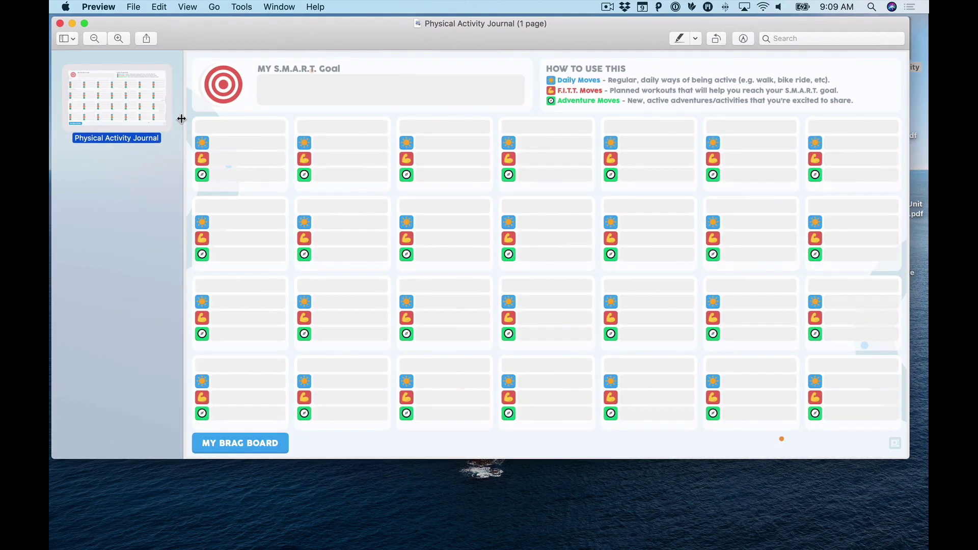
click(133, 6)
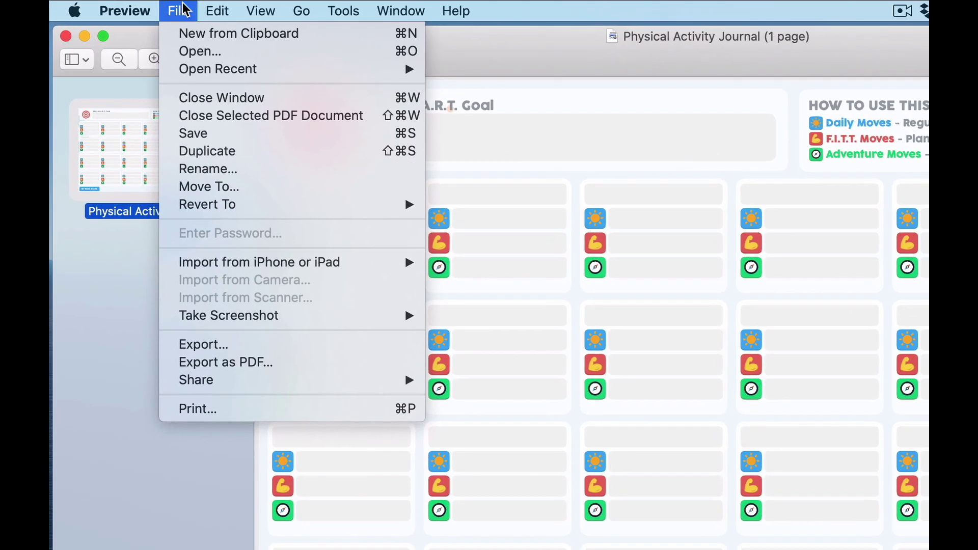
click(206, 344)
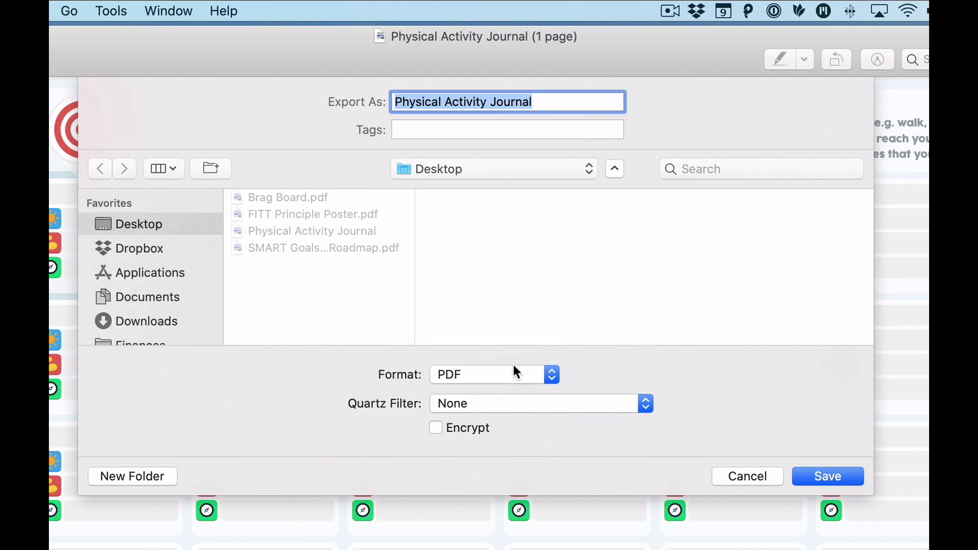
click(512, 365)
click(506, 392)
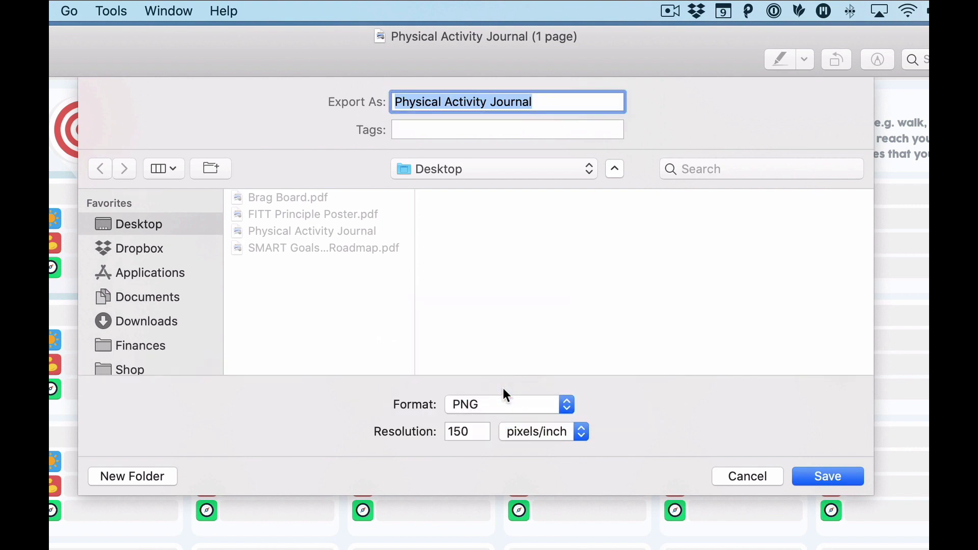
click(584, 101)
text(PNG)
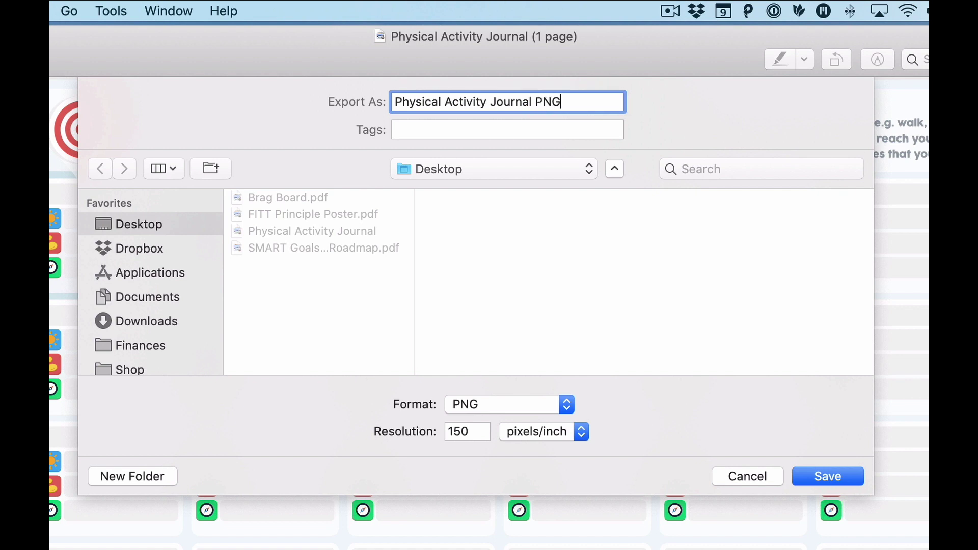
click(827, 477)
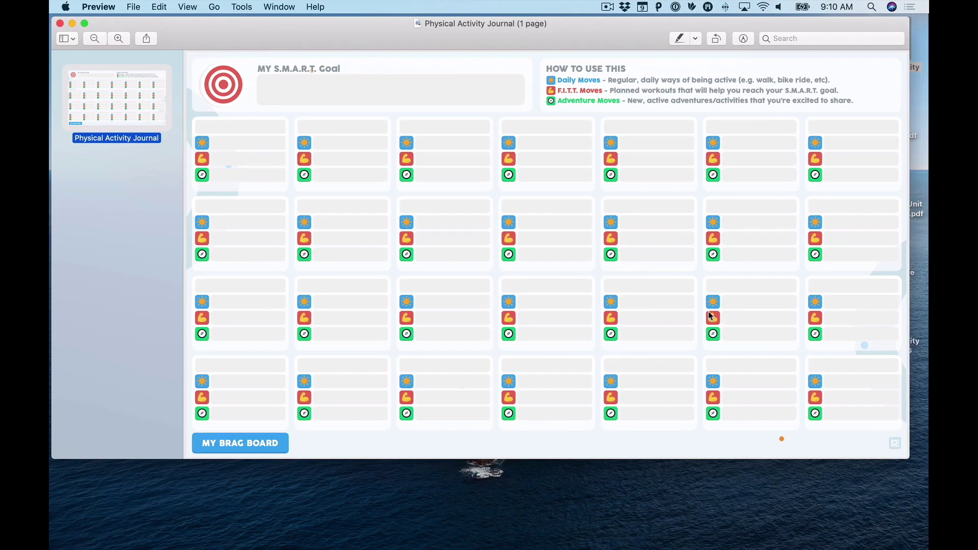
key(super+w)
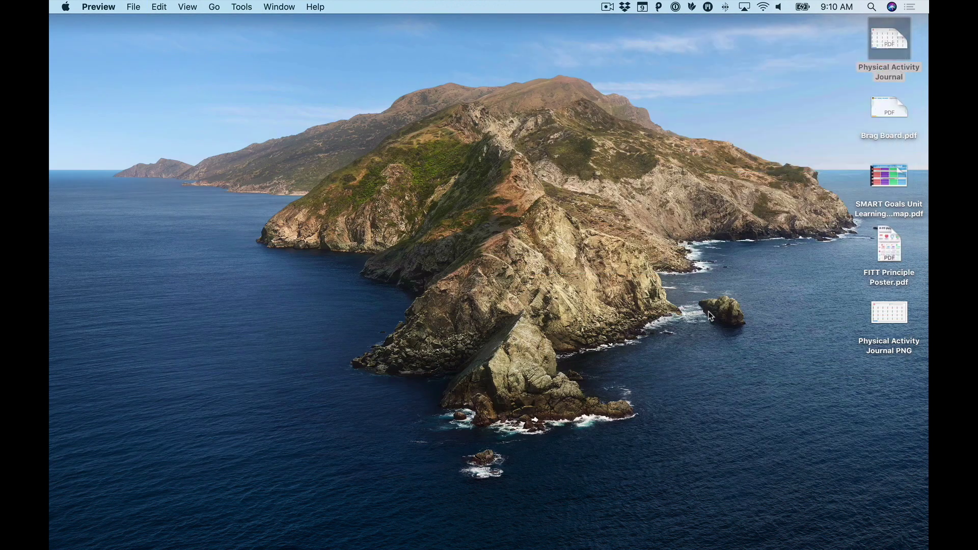
Export Brag Board.pdf to the desktop in PNG format as "Brag Board PNG", and close the document.
click(895, 321)
click(898, 116)
double_click(898, 116)
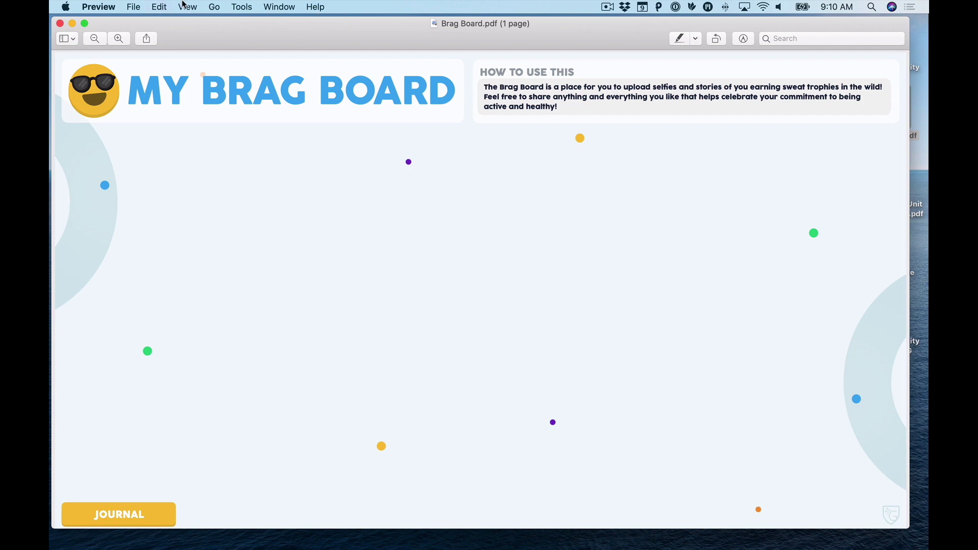
click(133, 6)
click(153, 226)
click(488, 246)
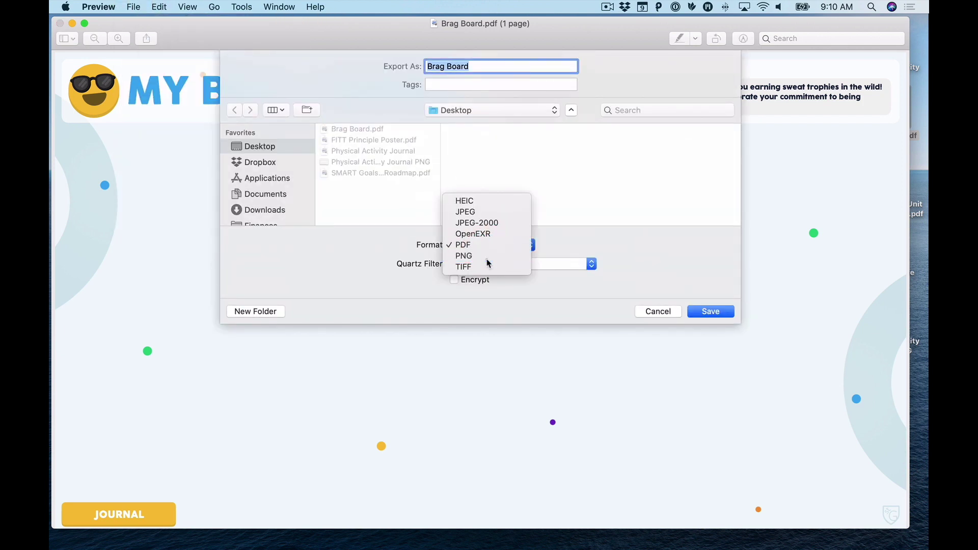
click(488, 256)
click(542, 62)
text(PNG)
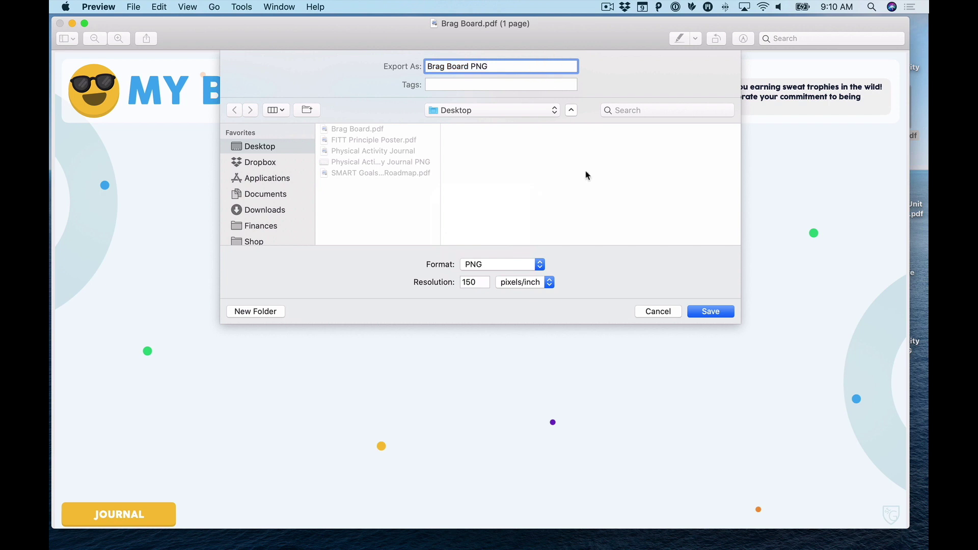
click(711, 313)
key(super+w)
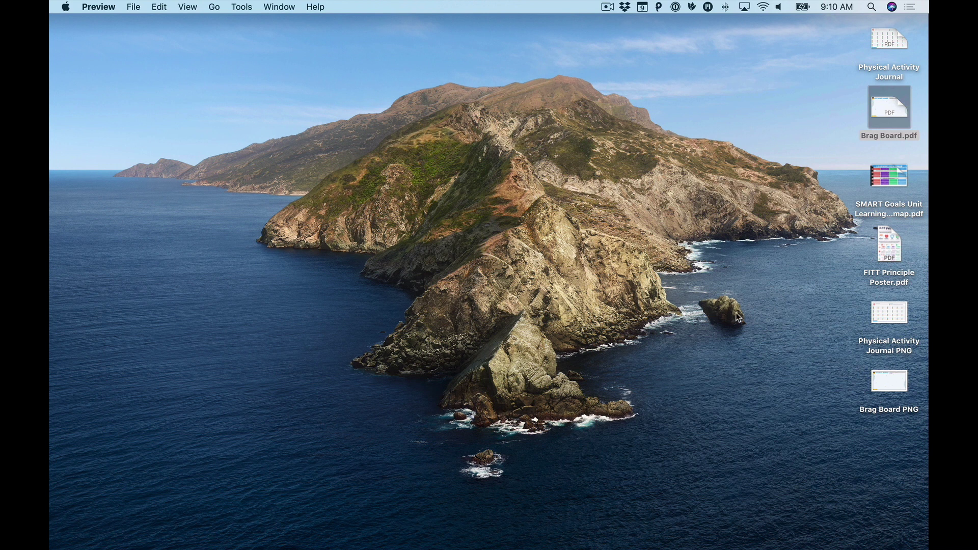
Switch to Google Drive in the browser and create a new Google Slides presentation.
key(ctrl+Right)
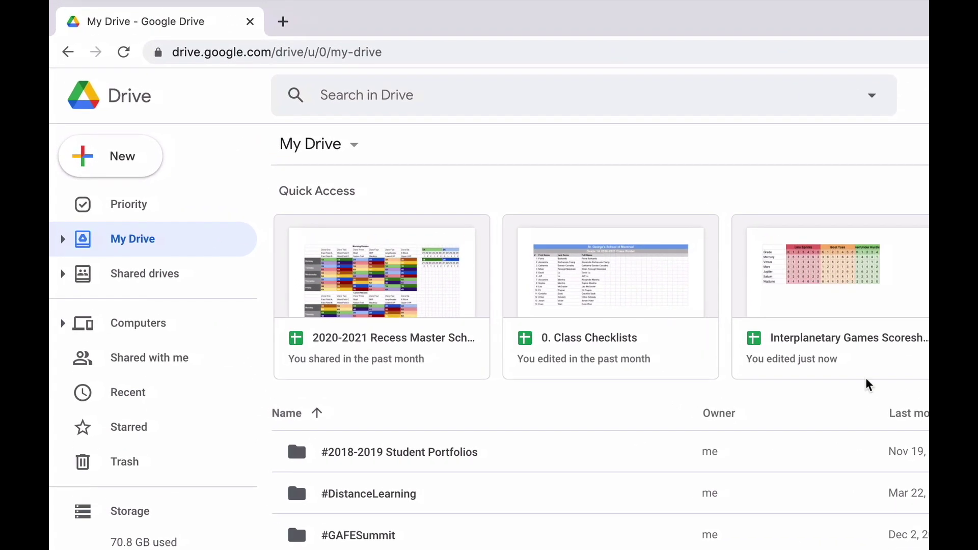
click(120, 155)
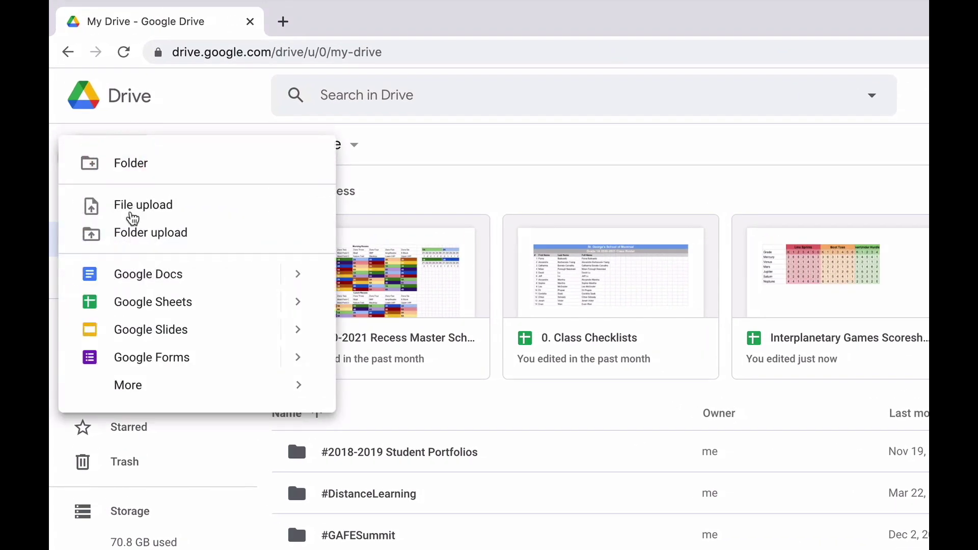
click(161, 343)
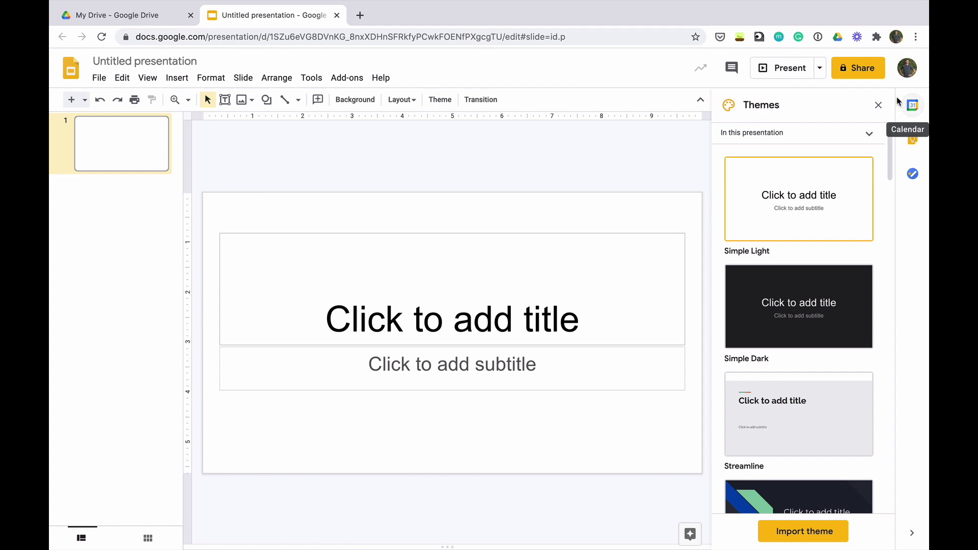
Dismiss the theme choices and delete the title and subtitle placeholders from the first slide.
click(878, 105)
drag(243, 182, 398, 413)
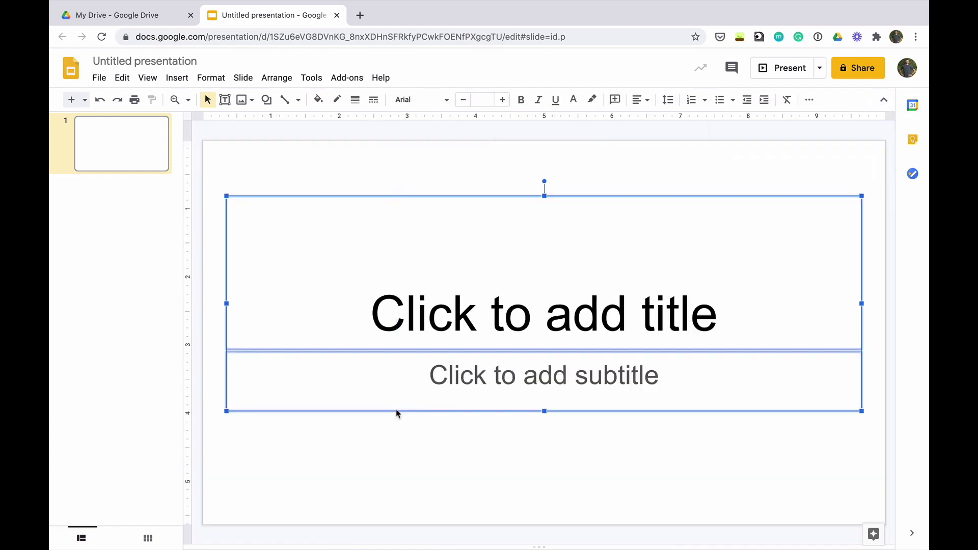
key(Delete)
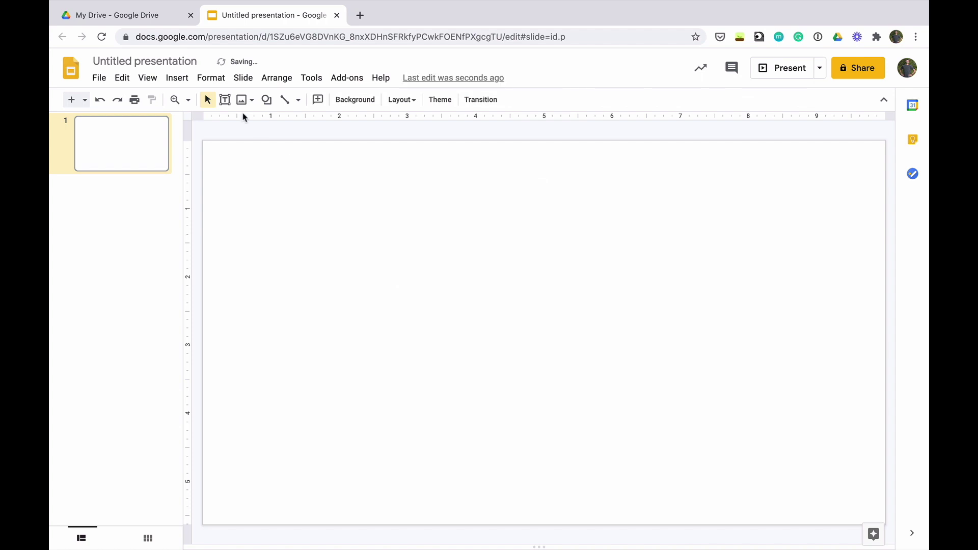
Set the slide's background to the "Physical Activity Journal PNG" image uploaded from the desktop.
click(371, 100)
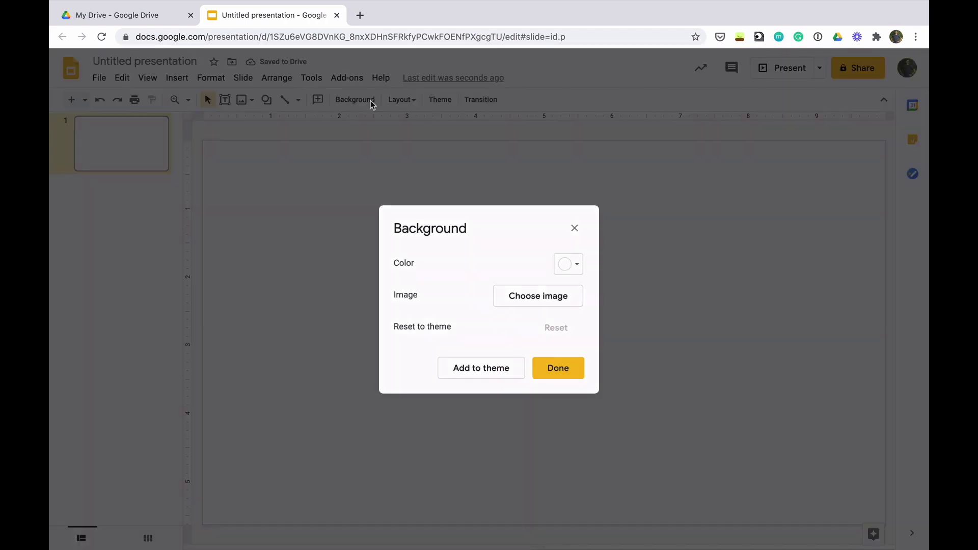
click(522, 299)
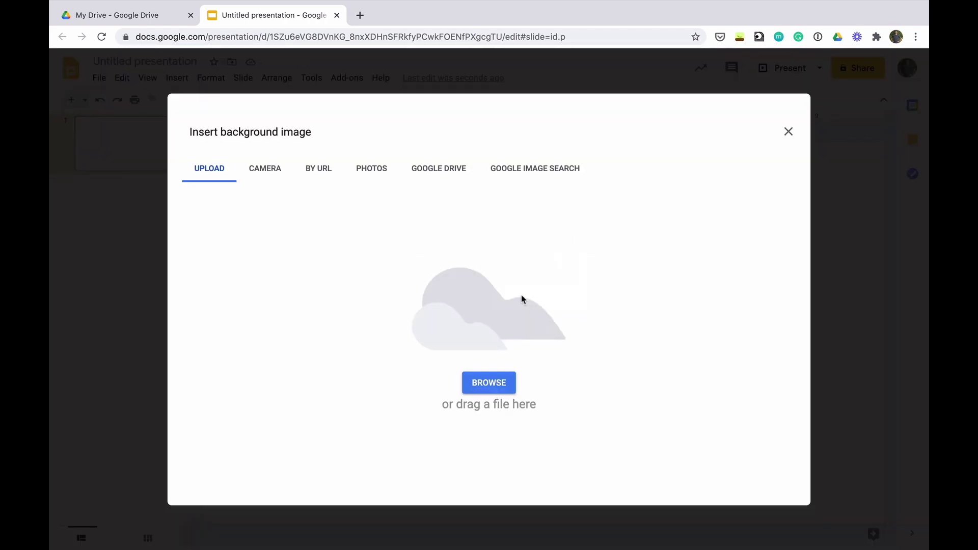
click(493, 384)
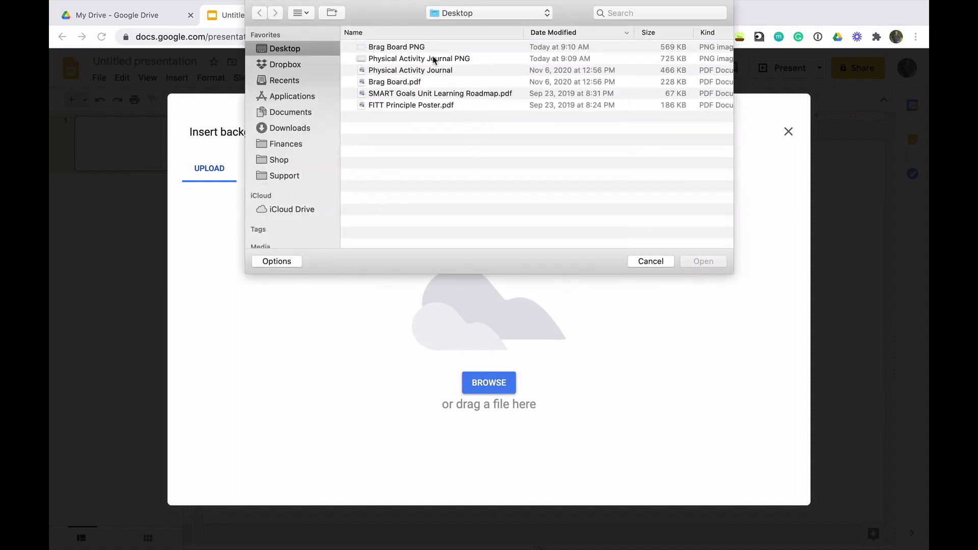
double_click(434, 59)
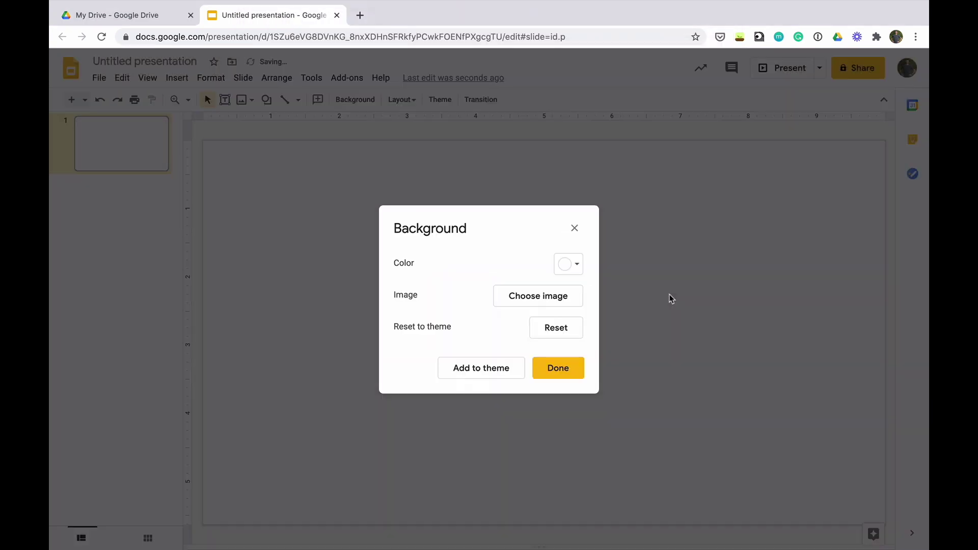
click(573, 371)
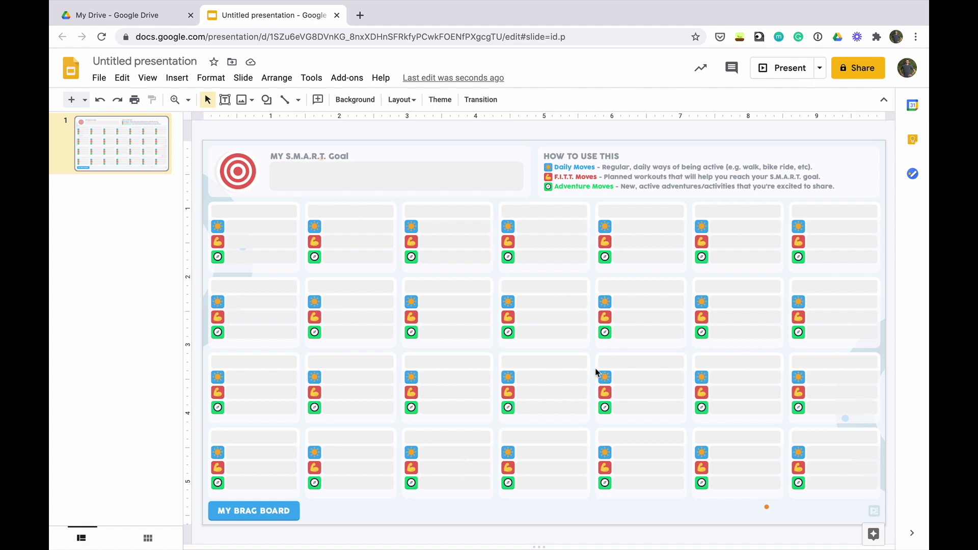
Draw a text box over the grey My S.M.A.R.T. Goal field and set its font size to 8.
click(225, 101)
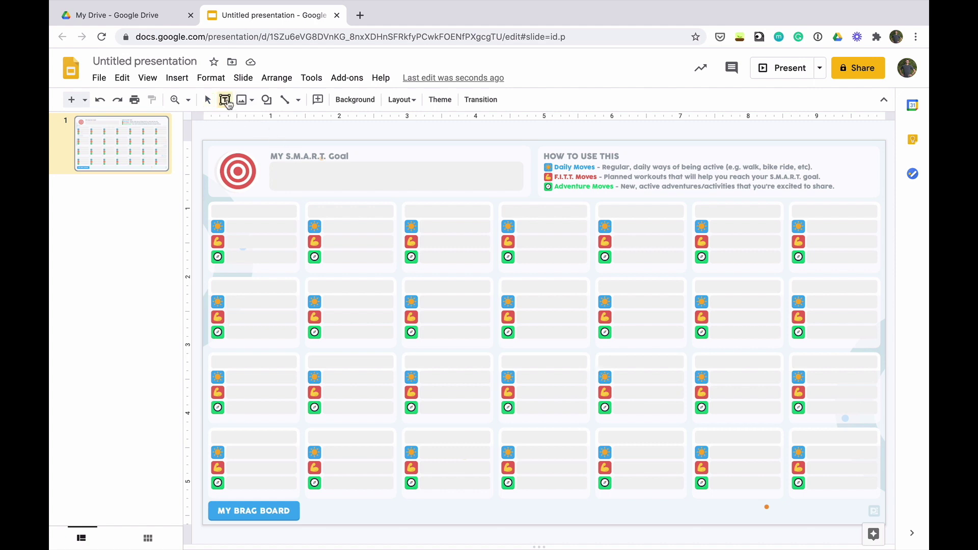
drag(271, 160, 524, 193)
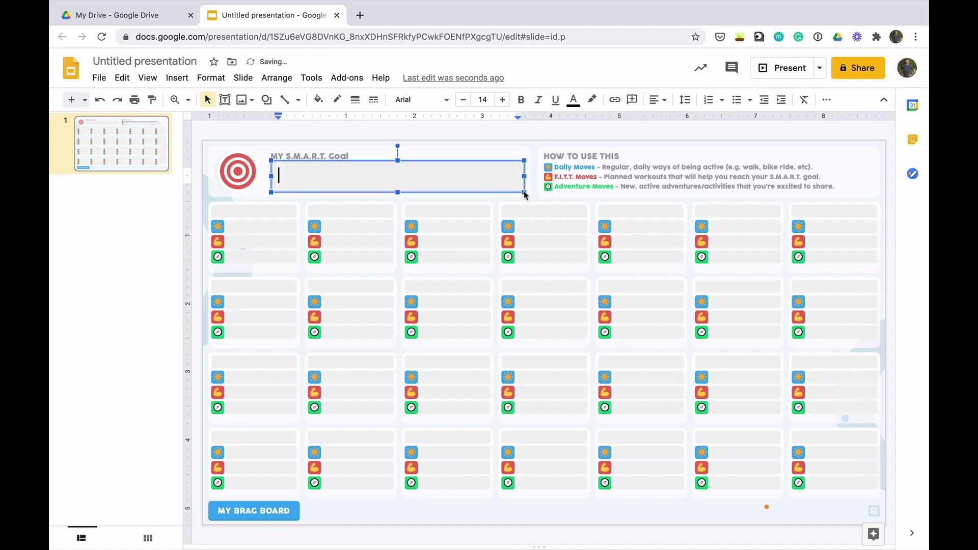
click(481, 99)
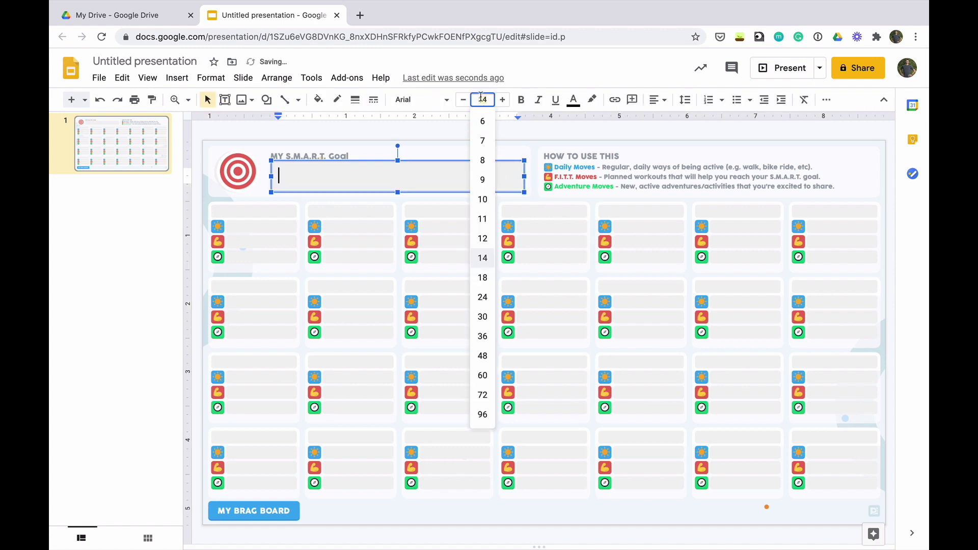
text(8)
key(Return)
click(447, 147)
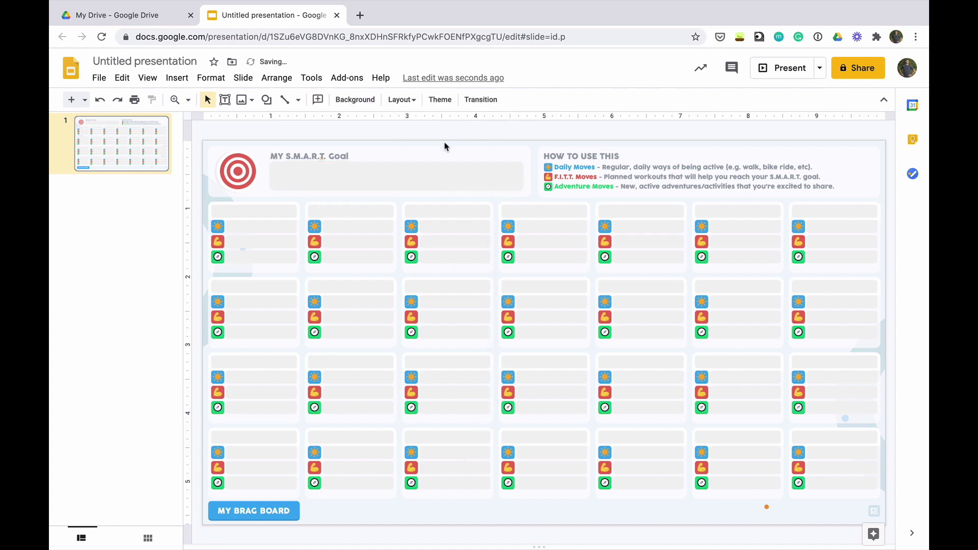
Try the sample text "My SMART Goals..." in the goal text box and clear it.
click(367, 176)
click(366, 176)
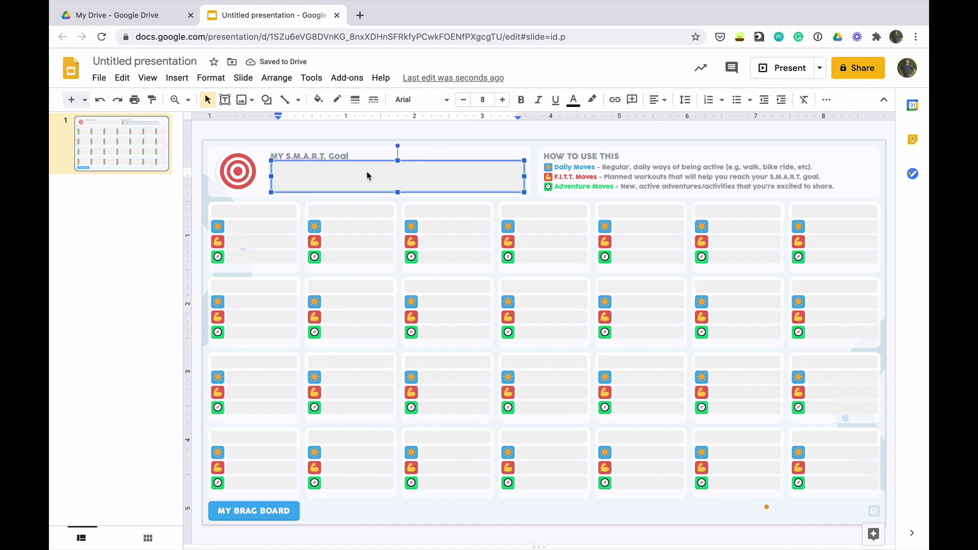
text(My SMART Goals...)
key(ctrl+a)
key(BackSpace)
click(402, 149)
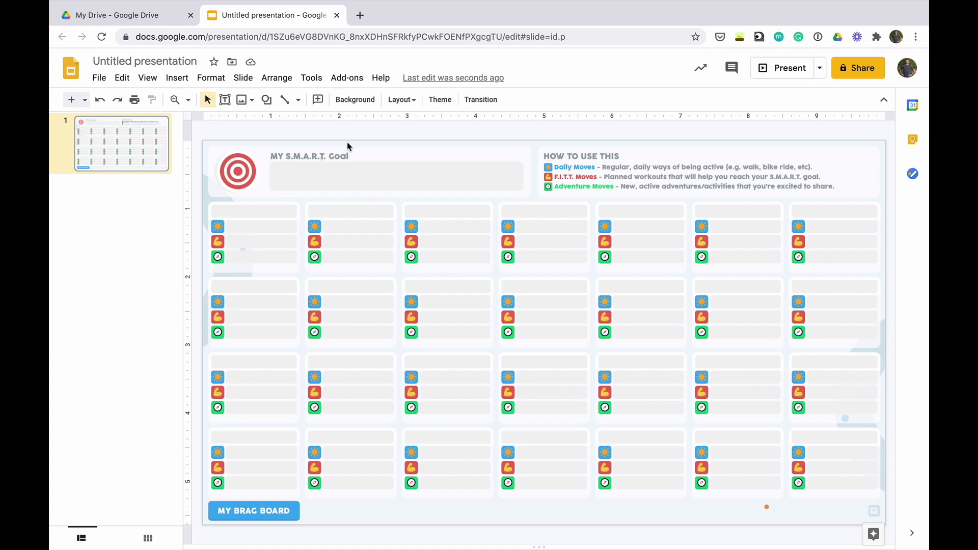
Place the size 8 text box over the first day's date field and shrink it to fit the field.
click(339, 161)
drag(338, 163, 302, 210)
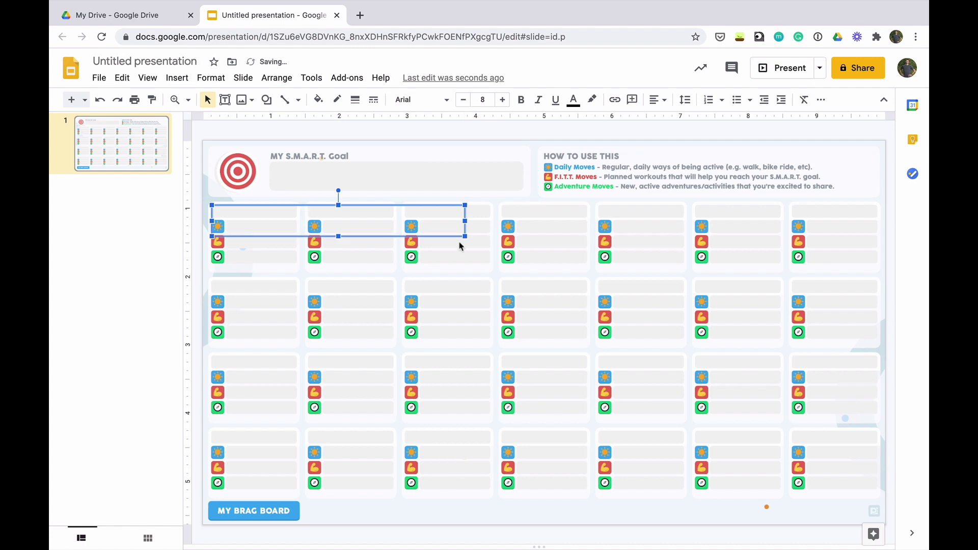
drag(463, 237, 297, 219)
Enter "Monday" in the first day's text box, extending the box upward to fit the date field, and center-align the text.
click(278, 216)
text(Monday)
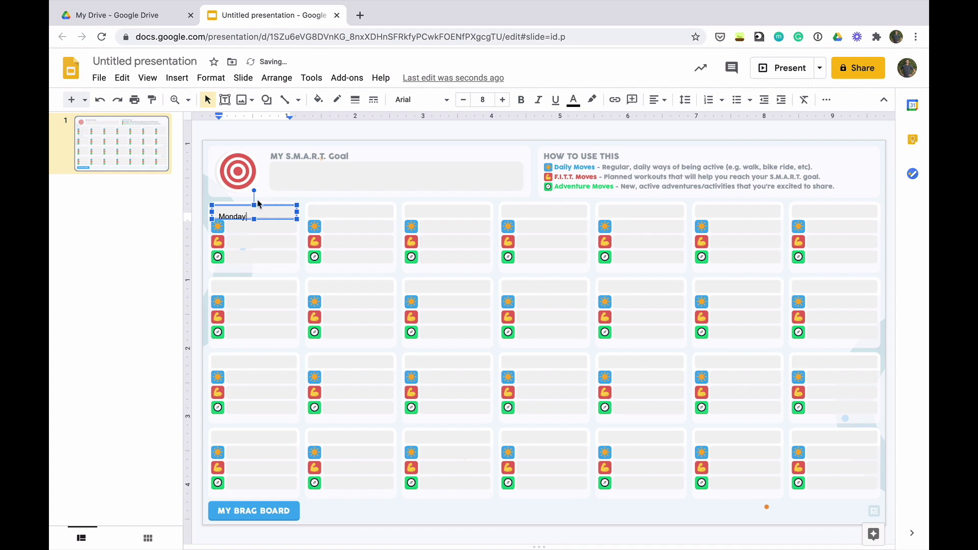
drag(254, 204, 254, 198)
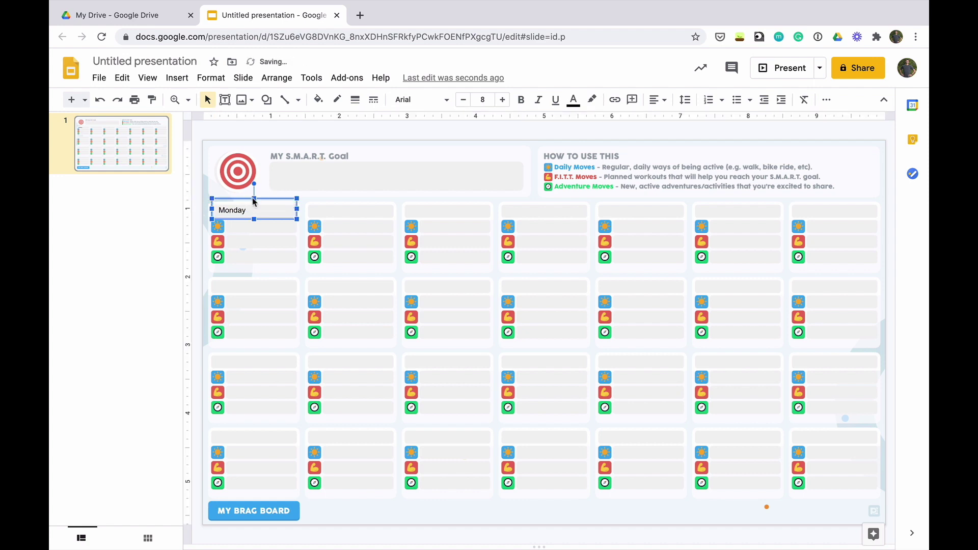
double_click(245, 210)
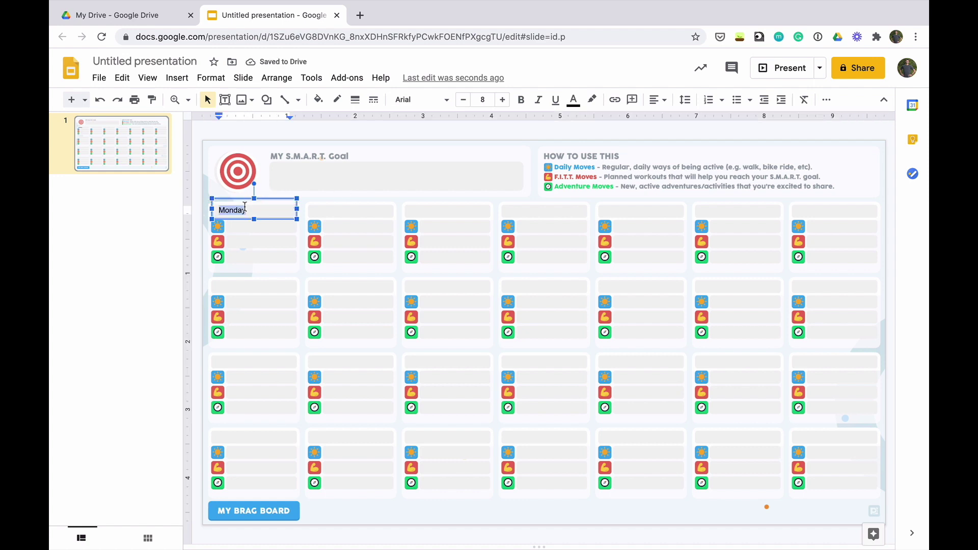
click(662, 107)
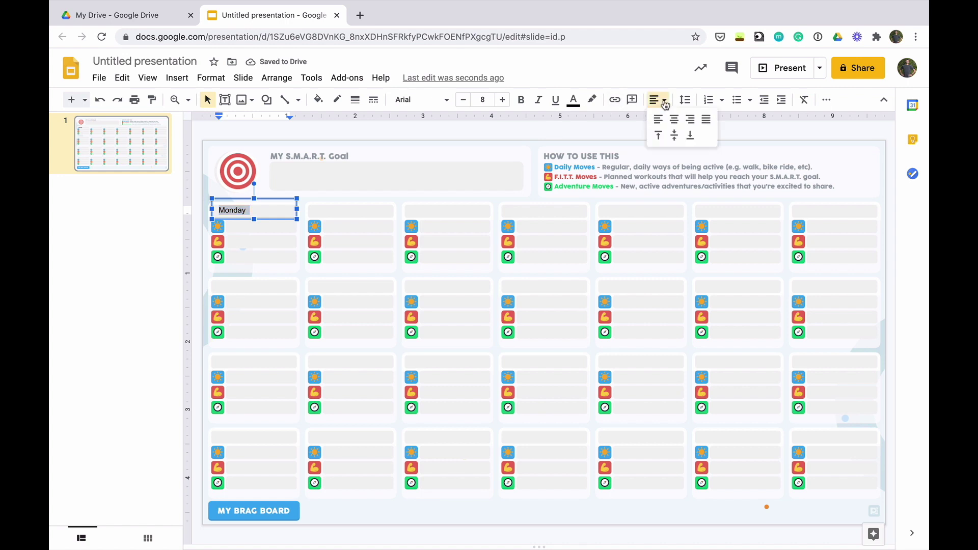
click(674, 119)
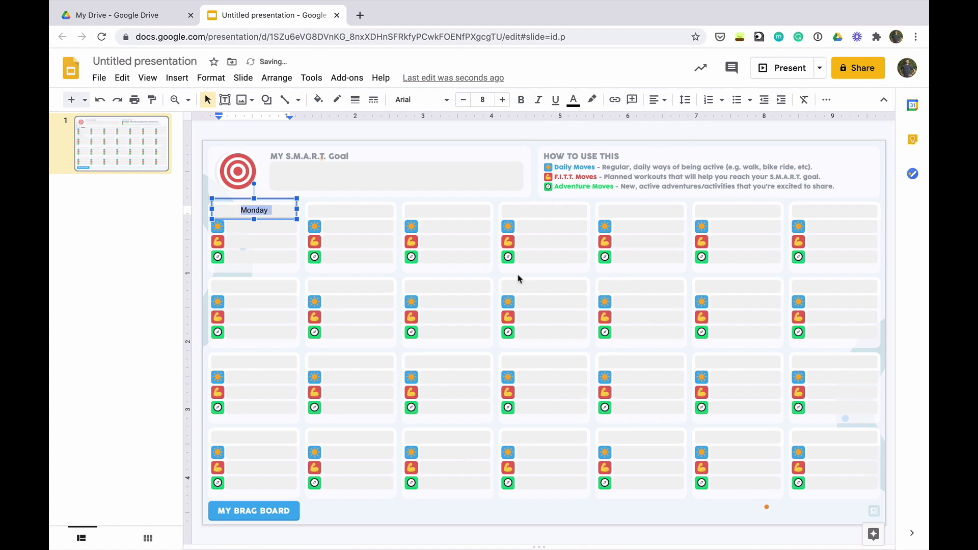
Extend the first day's date label to read "Monday November 9".
click(270, 209)
text(November )
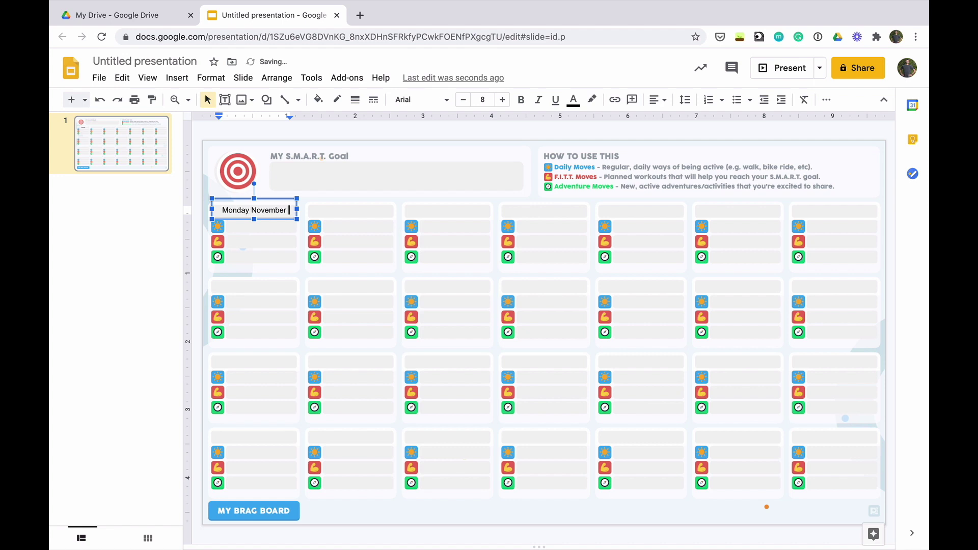
text(9)
Reduce the "Monday November 9" label to font size 7 and lower the text box's top edge slightly.
double_click(268, 210)
triple_click(268, 210)
click(463, 99)
click(391, 235)
click(250, 210)
drag(253, 197, 253, 201)
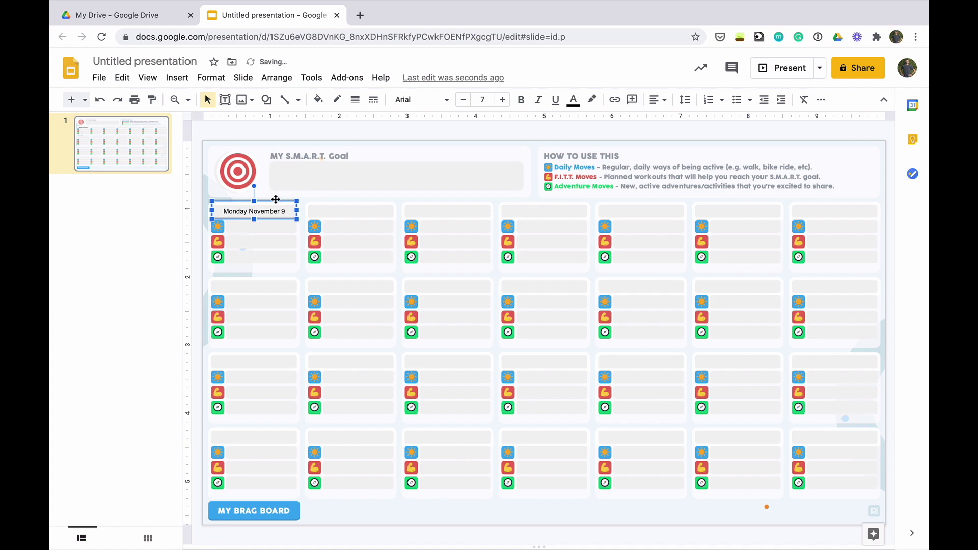
Duplicate the first day's date text box, replace its text with "Example", and move the copy slightly toward the Daily Moves field.
key(ctrl+d)
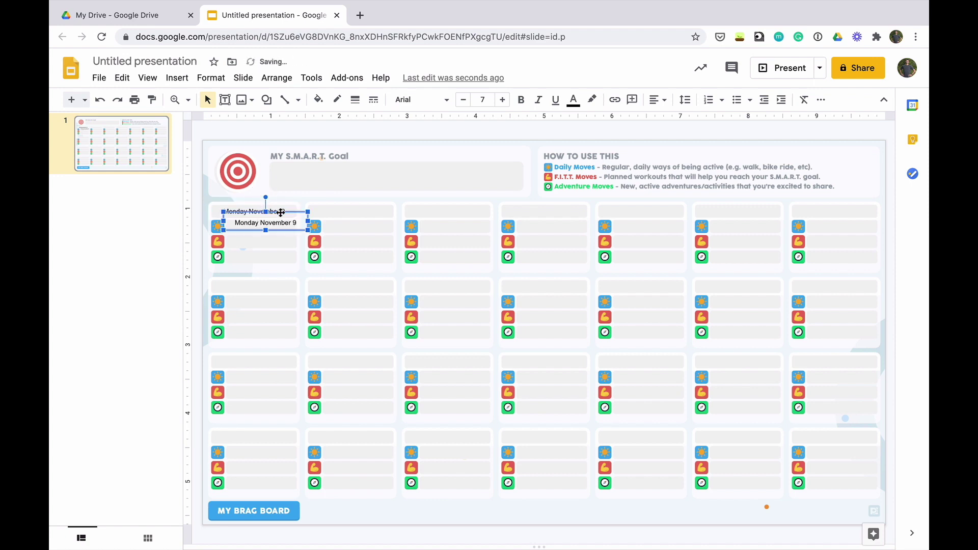
key(Return)
text(Example)
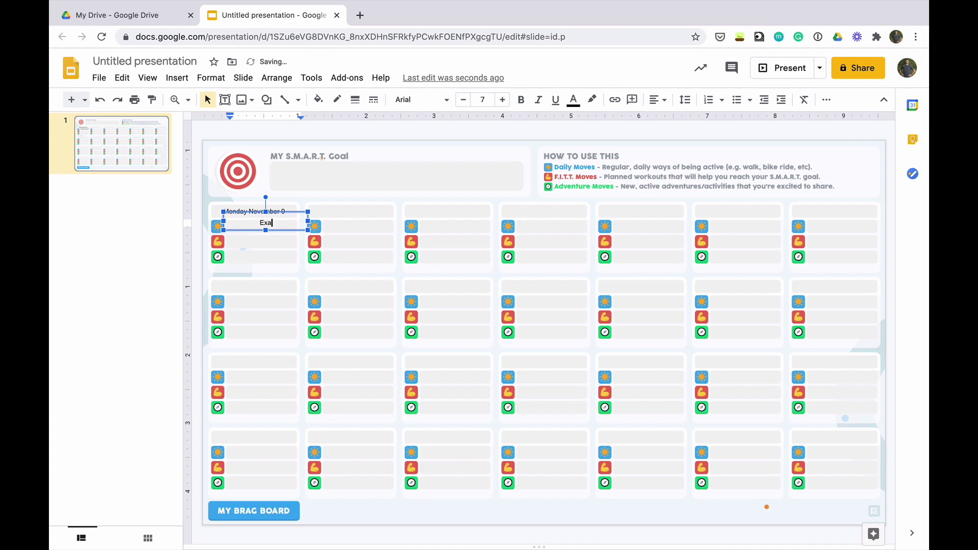
click(325, 249)
drag(286, 225, 284, 226)
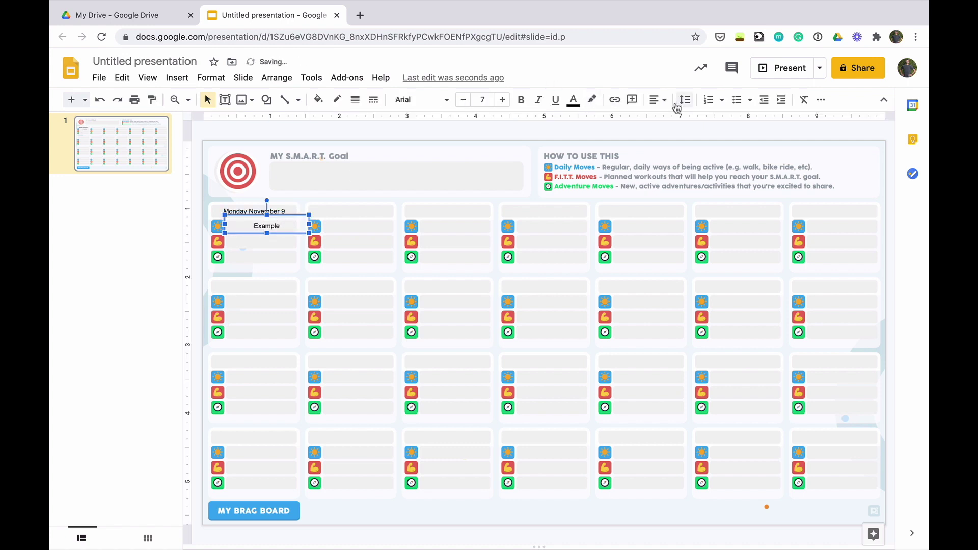
Left-align the "Example" text and narrow its box to fit the first day's Daily Moves field beside the sun icon.
click(657, 100)
click(658, 123)
click(267, 215)
drag(308, 224, 261, 232)
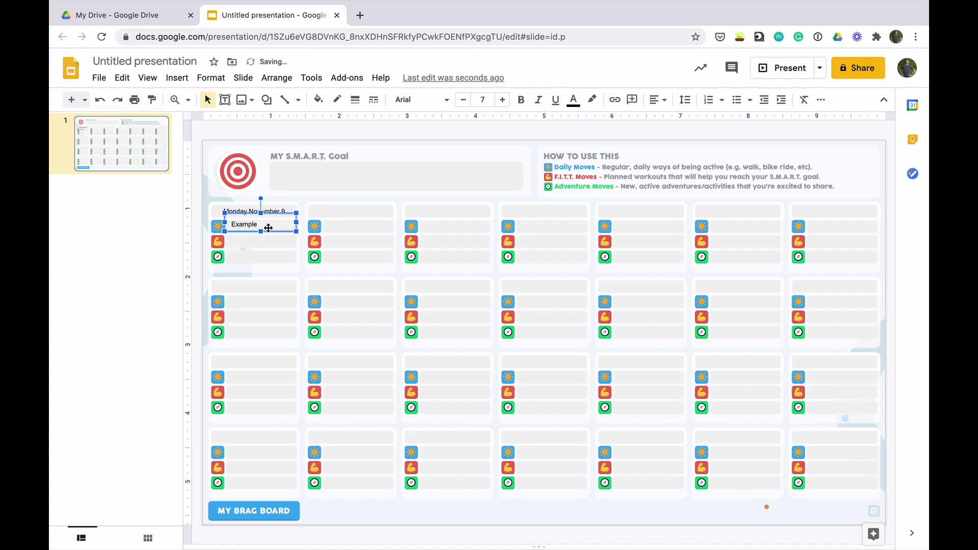
Copy the "Example" box onto the first day's F.I.T.T. and Adventure Moves fields, and lower the Daily Moves box to align with its field.
key(alt)
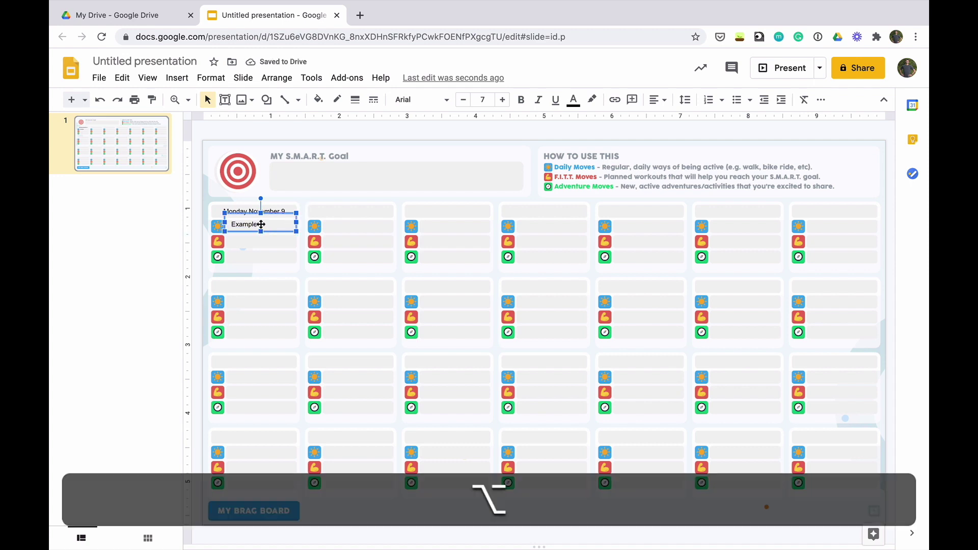
drag(260, 224, 261, 246)
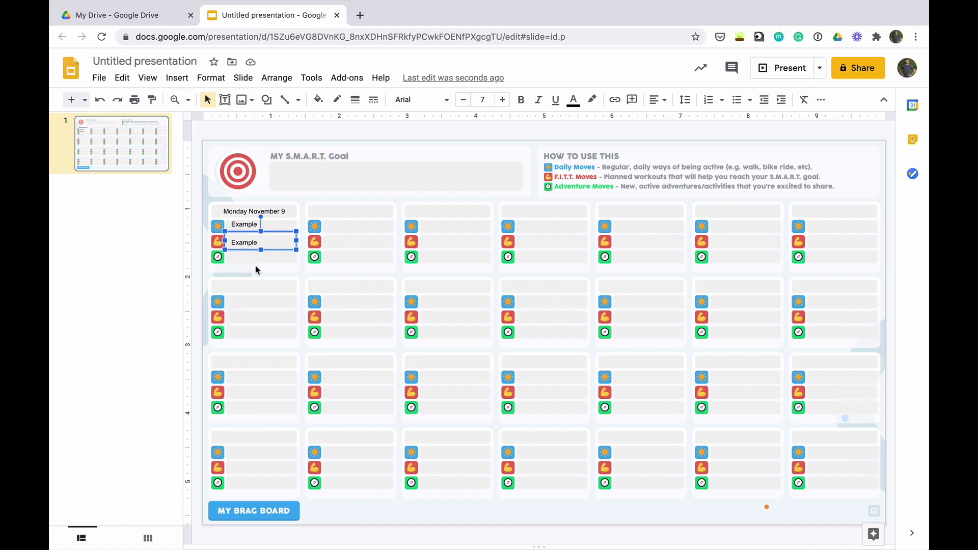
key(alt)
drag(260, 240, 261, 259)
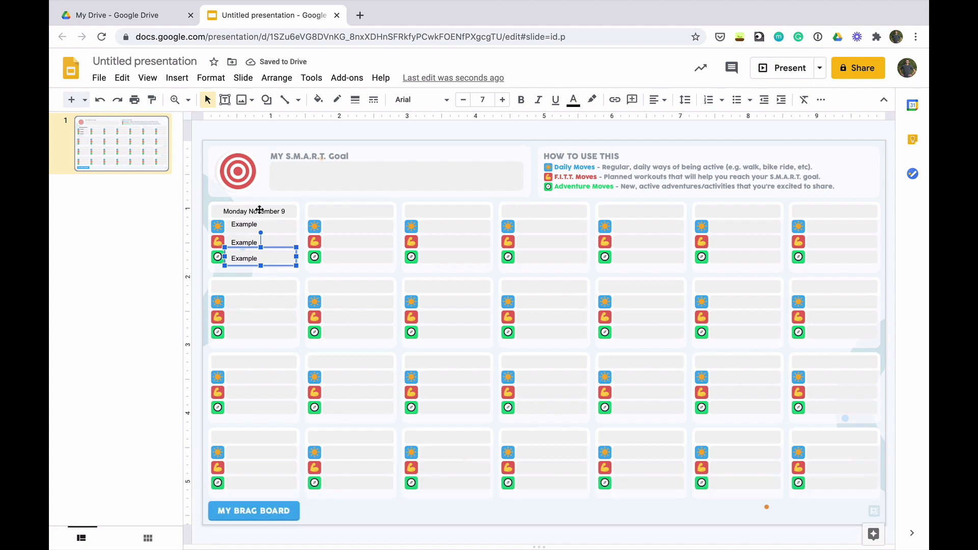
click(254, 224)
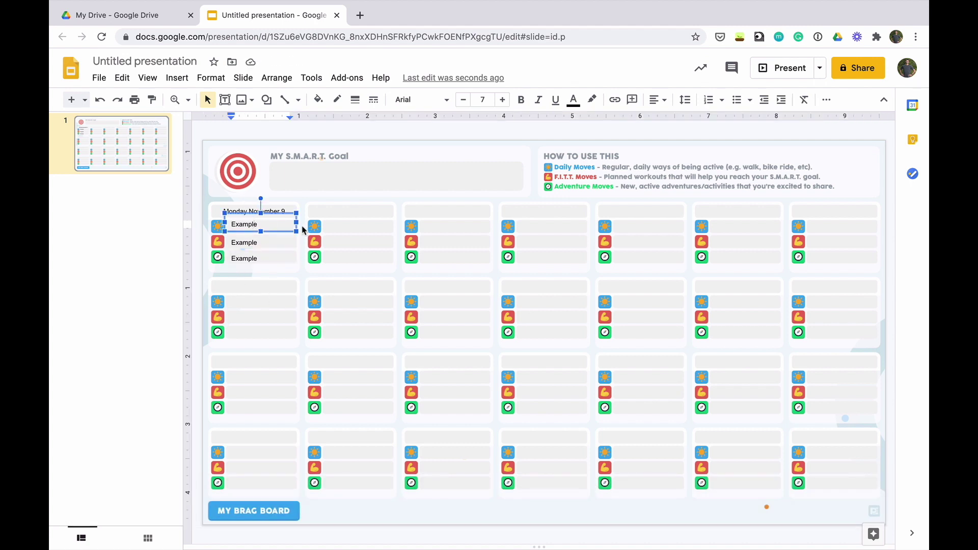
drag(264, 217, 264, 223)
click(389, 226)
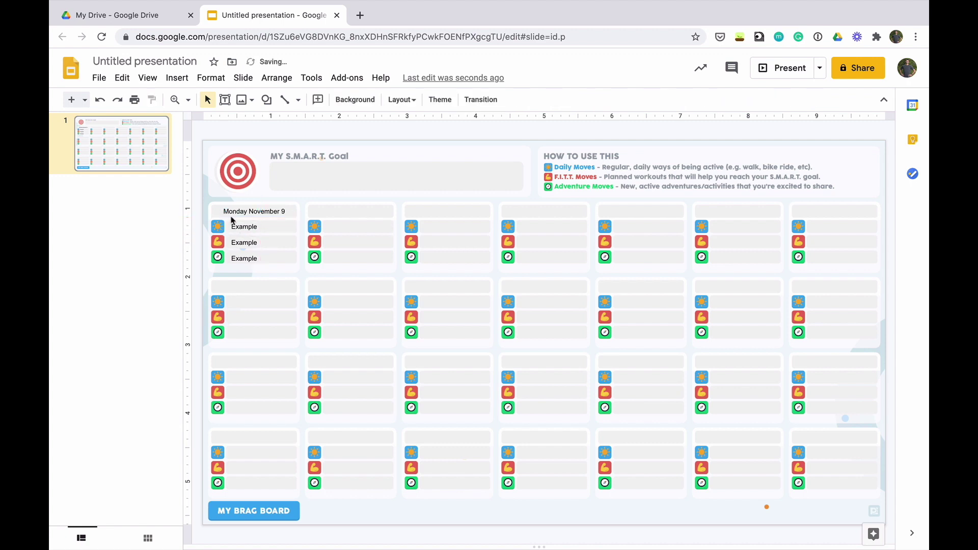
Clear the "Example" text from the first day's three activity text boxes, leaving the boxes in place.
double_click(250, 227)
key(BackSpace)
double_click(247, 242)
key(BackSpace)
double_click(245, 258)
key(BackSpace)
Replace the first day's "Monday November 9" label with "Date".
click(258, 210)
double_click(258, 211)
key(ctrl+a)
text(Da)
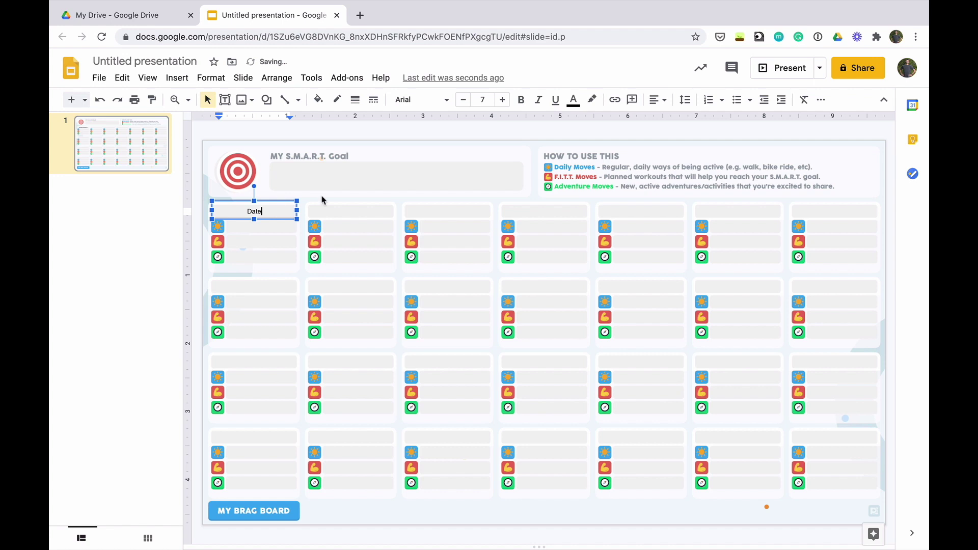
click(329, 197)
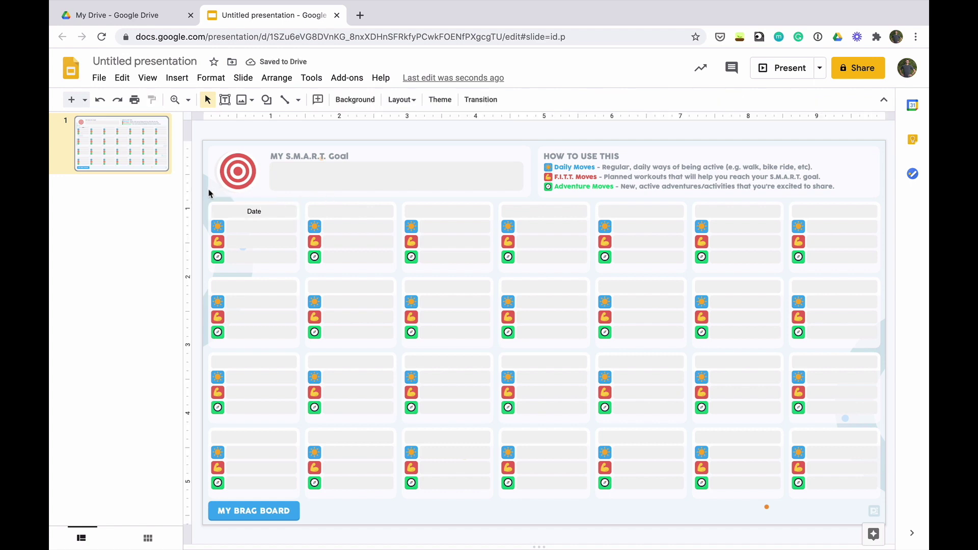
Copy the first day's four text boxes straight down onto the first day of the second row.
drag(205, 198, 276, 269)
key(alt)
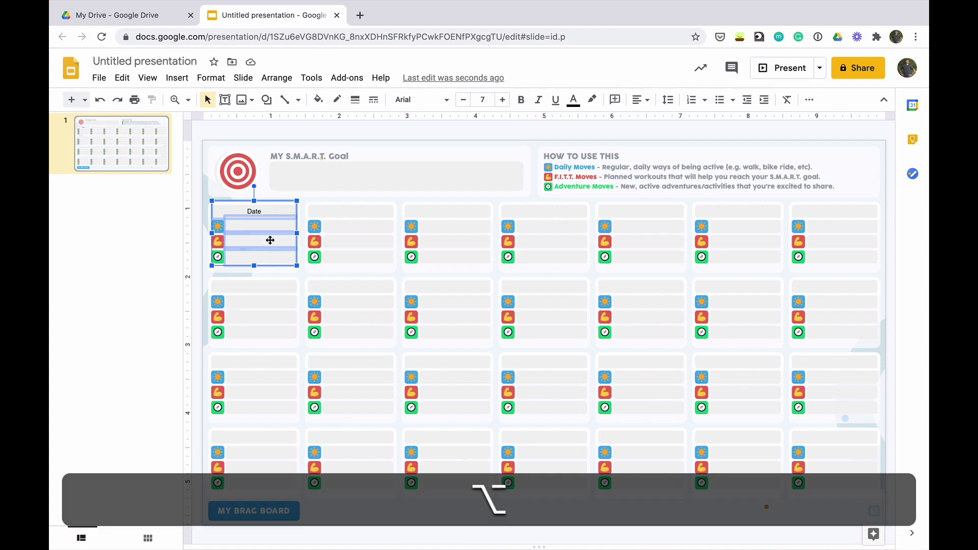
drag(270, 239, 270, 320)
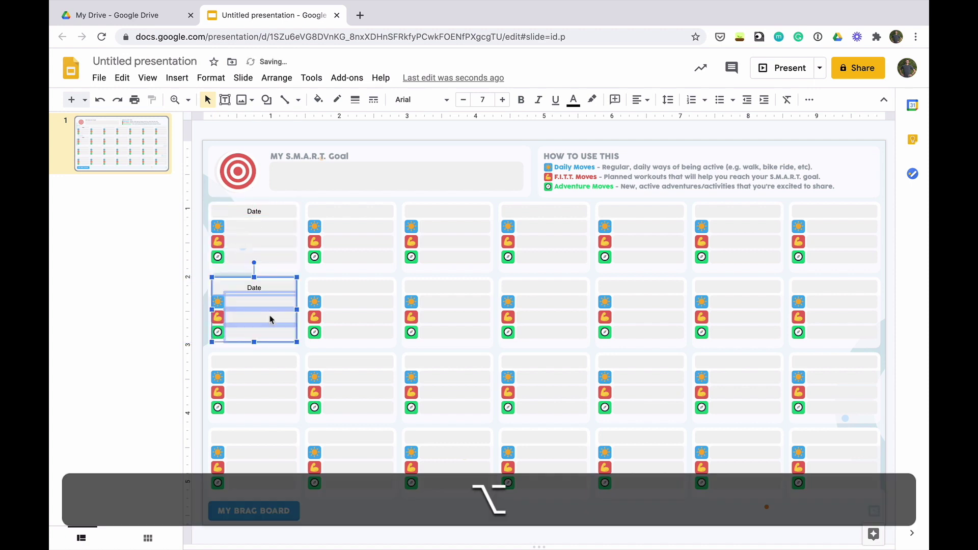
click(362, 292)
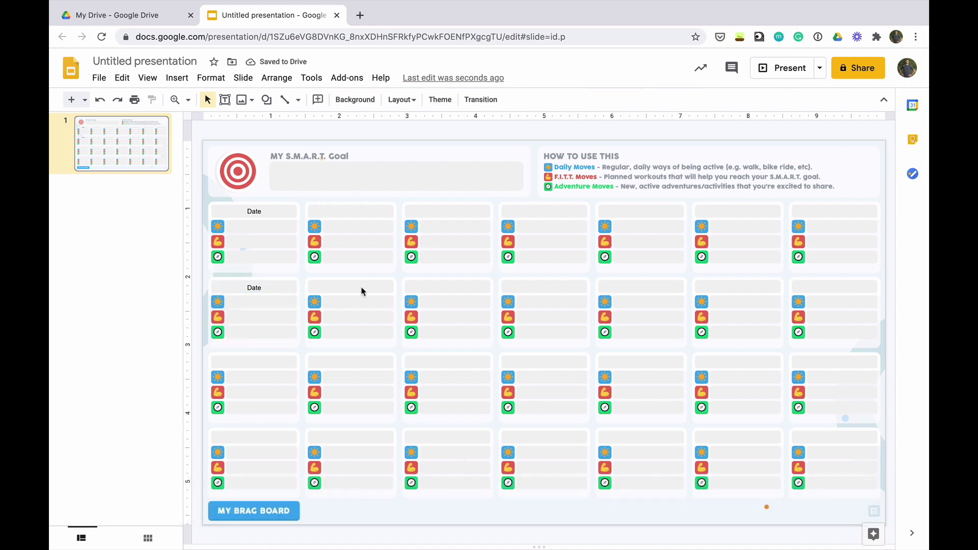
Copy the first column's upper two sets of text boxes down onto the third and fourth rows.
drag(217, 192, 291, 337)
click(284, 357)
drag(212, 179, 254, 343)
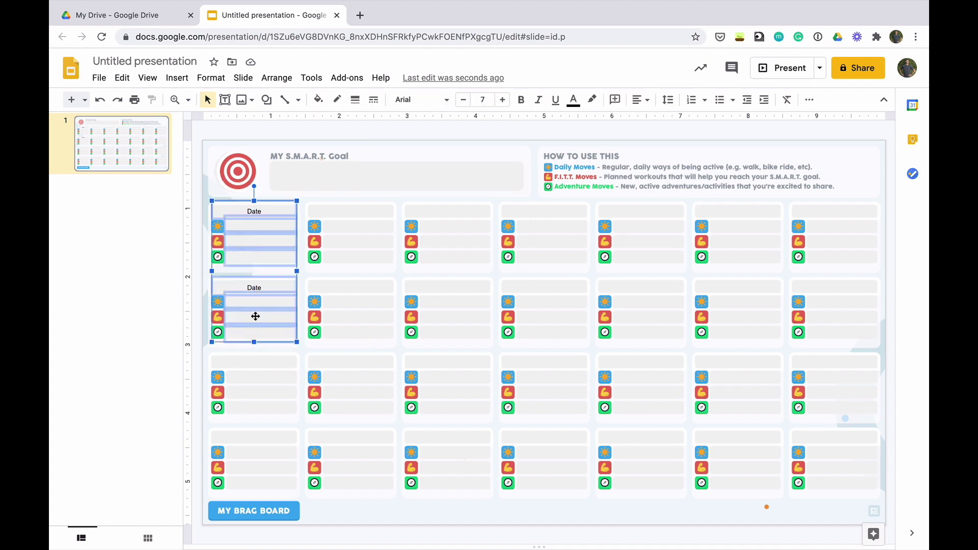
key(alt)
drag(257, 305, 257, 456)
click(332, 417)
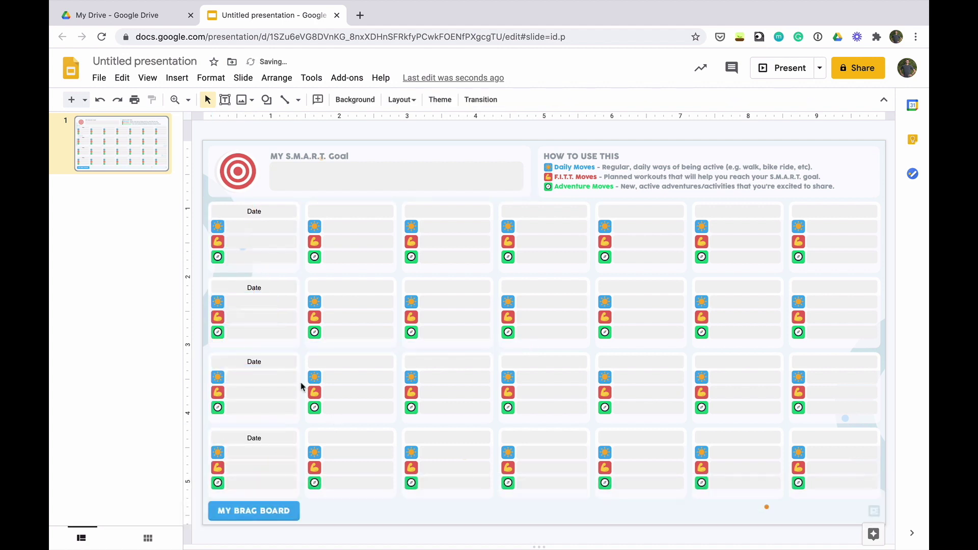
Copy the first column's text boxes onto the second column, and both columns onto the third and fourth columns.
drag(323, 211, 224, 489)
drag(258, 448, 355, 450)
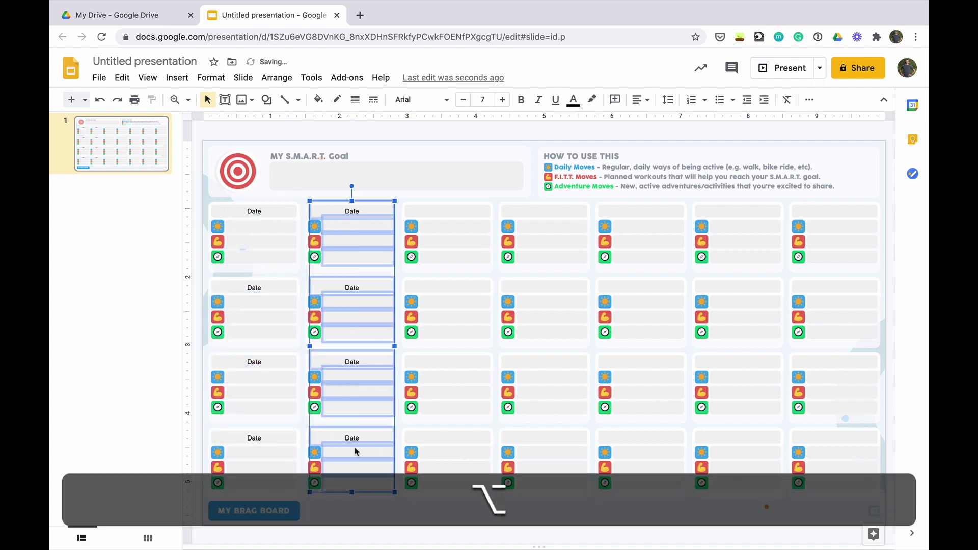
drag(203, 206, 586, 485)
key(alt)
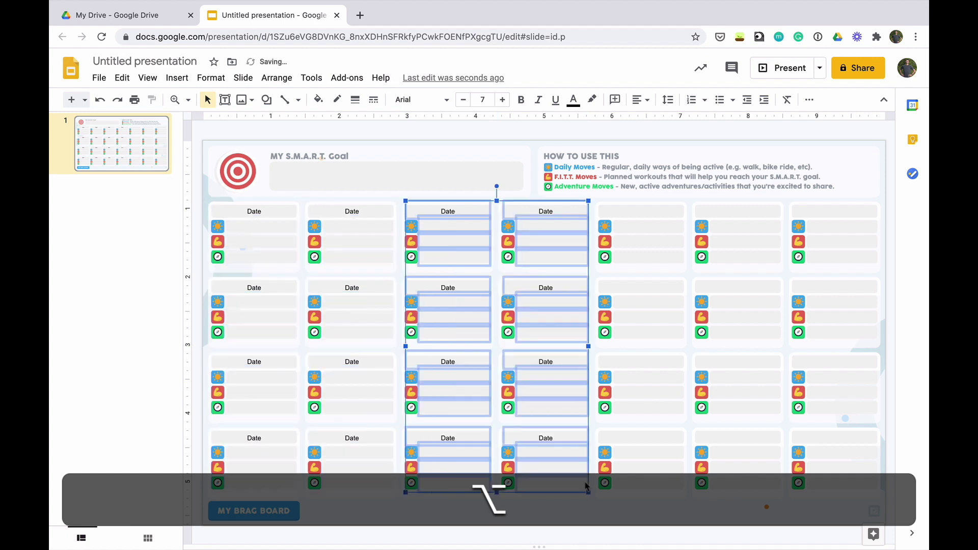
Copy three columns of text boxes onto the last three columns of the journal grid and deselect them.
click(611, 211)
drag(611, 210, 624, 488)
key(alt)
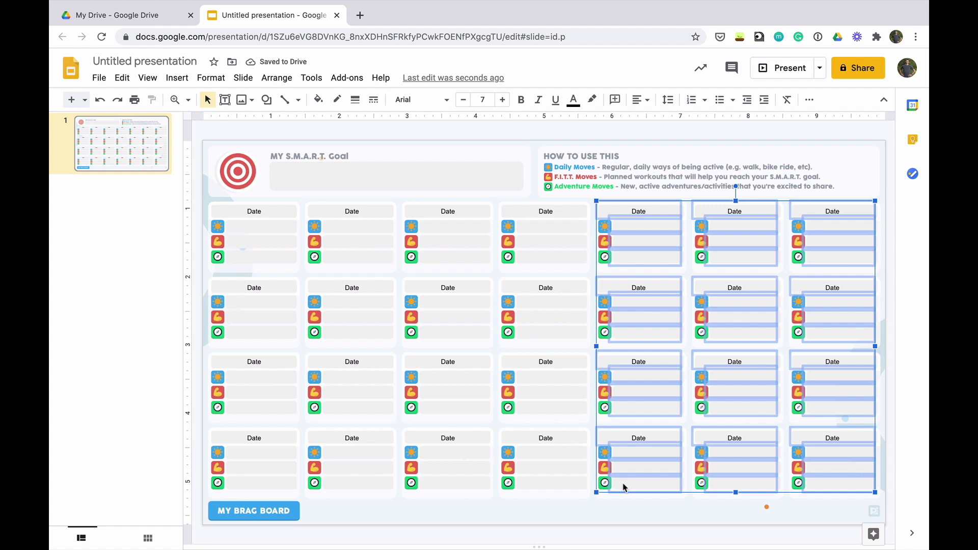
click(259, 159)
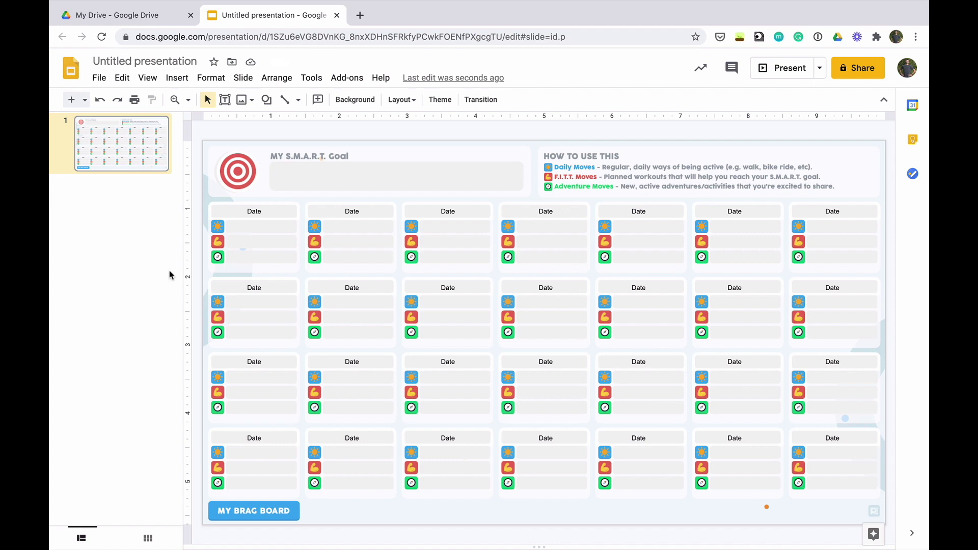
Try entering sample text in the first row's second-column F.I.T.T. Moves box and clear it again.
click(381, 234)
click(379, 243)
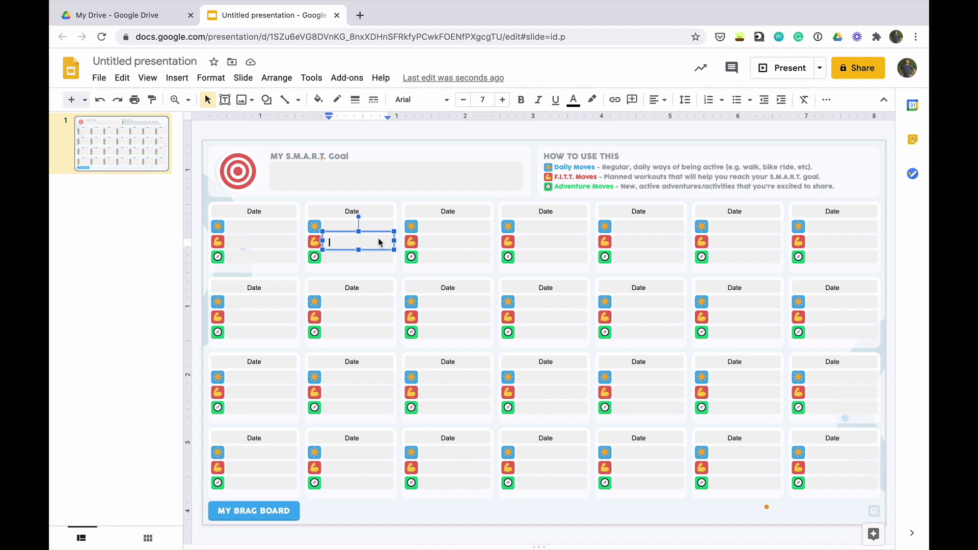
text(sw)
key(ctrl+a)
text(W)
key(ctrl+a)
key(BackSpace)
click(205, 240)
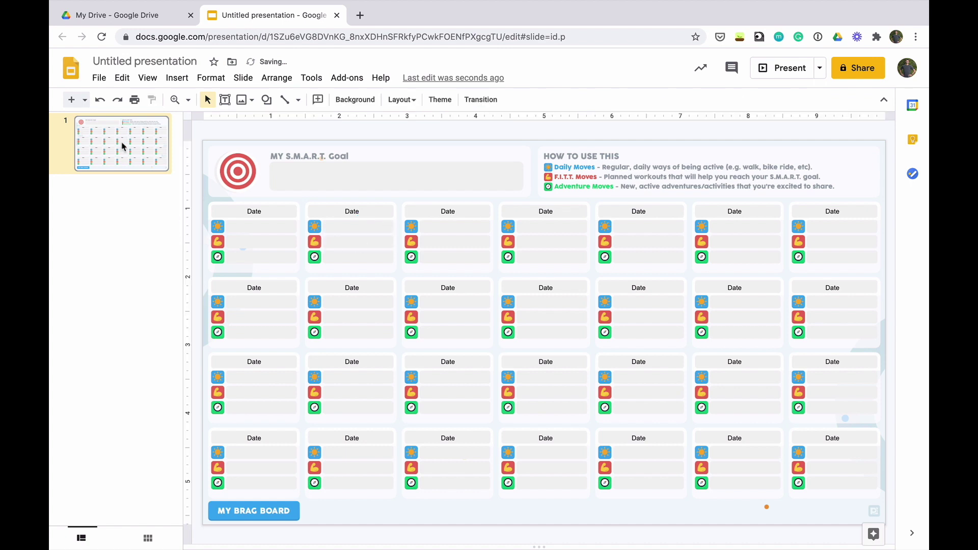
Add a new slide after the journal slide.
click(70, 100)
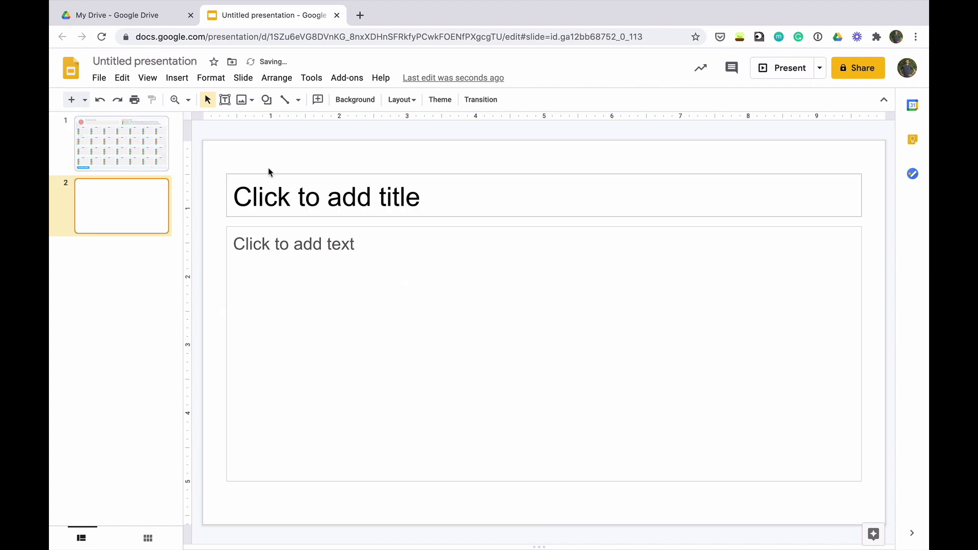
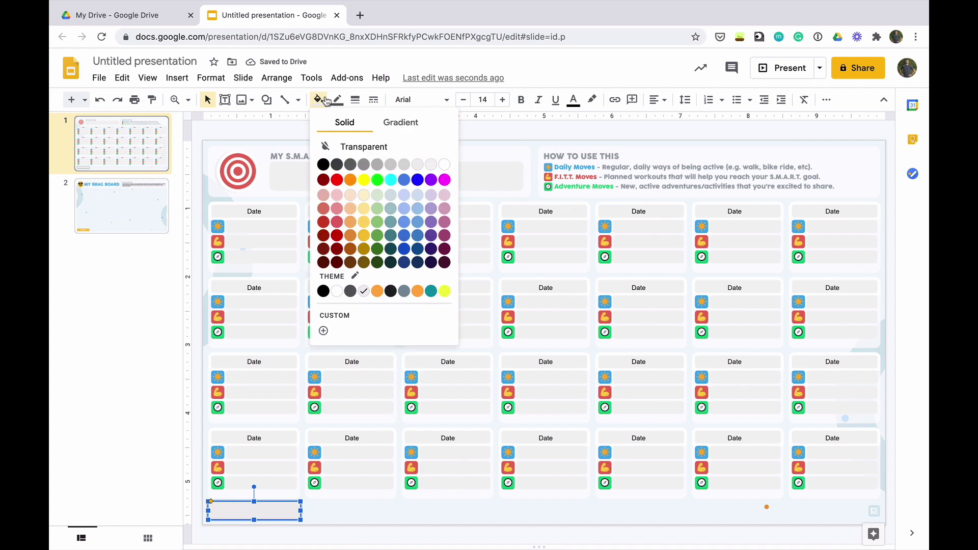
Make the fill and border of the shape covering the MY BRAG BOARD button transparent.
click(374, 147)
click(337, 100)
click(368, 125)
click(328, 516)
Link the transparent shape over the MY BRAG BOARD button to Next Slide in this presentation.
click(284, 515)
right_click(284, 515)
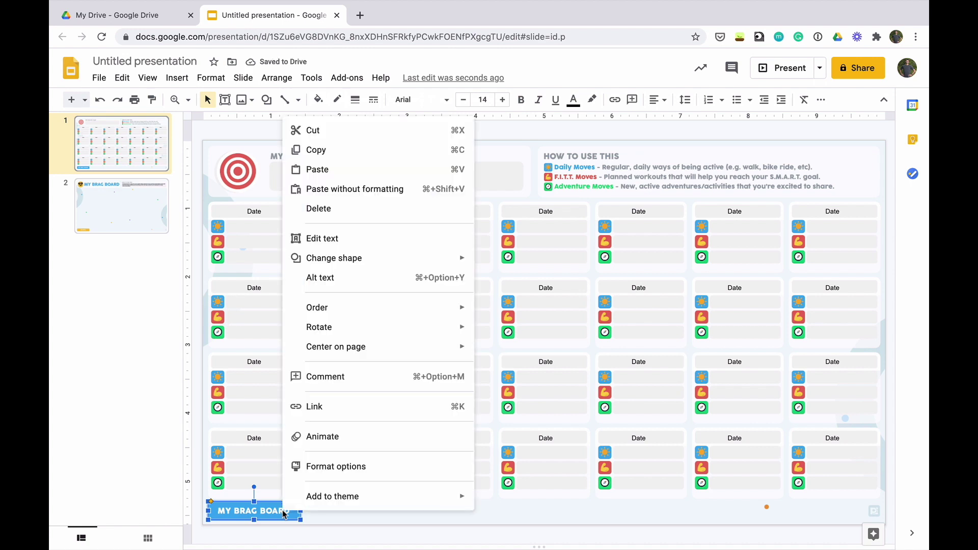
click(318, 407)
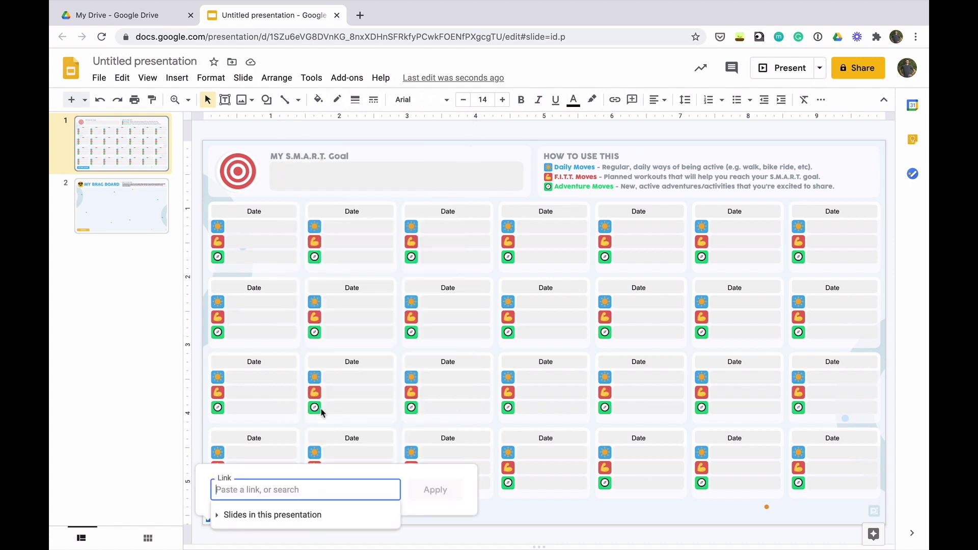
click(270, 513)
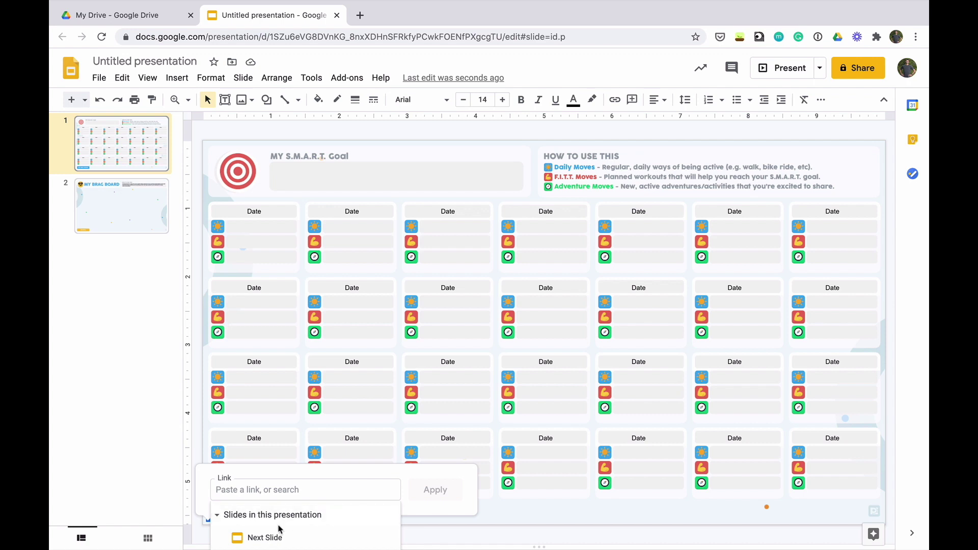
click(277, 538)
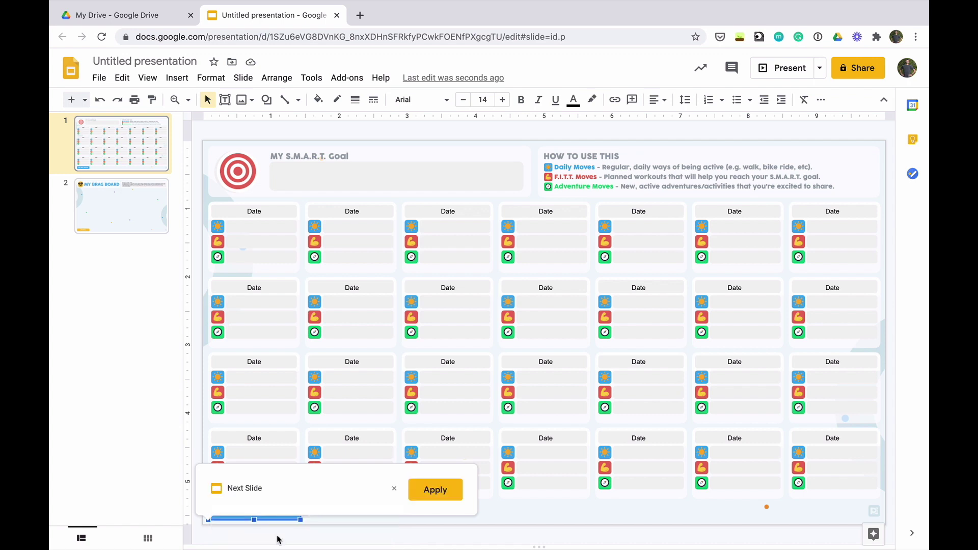
click(436, 493)
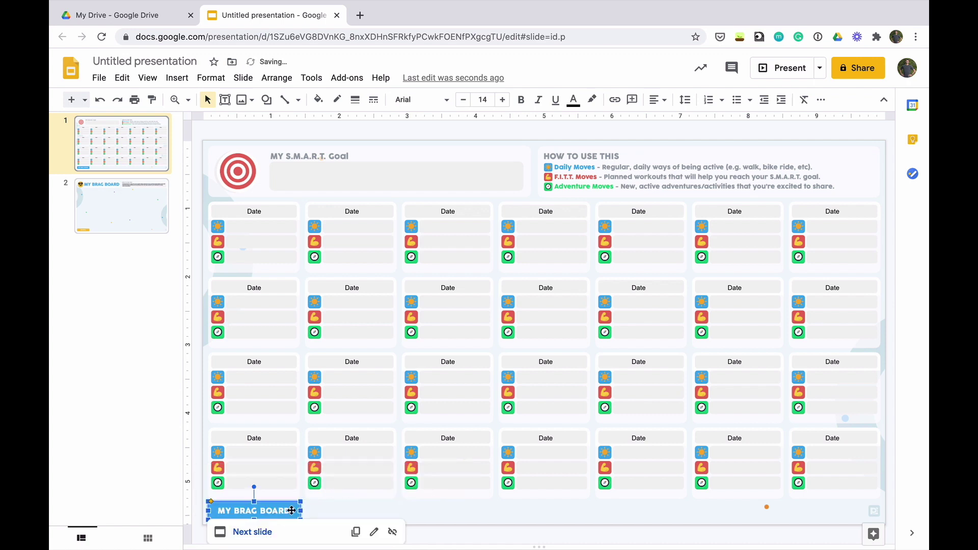
Test the MY BRAG BOARD button's link in the editor and in a slideshow started from the journal slide, and exit the slideshow.
click(252, 532)
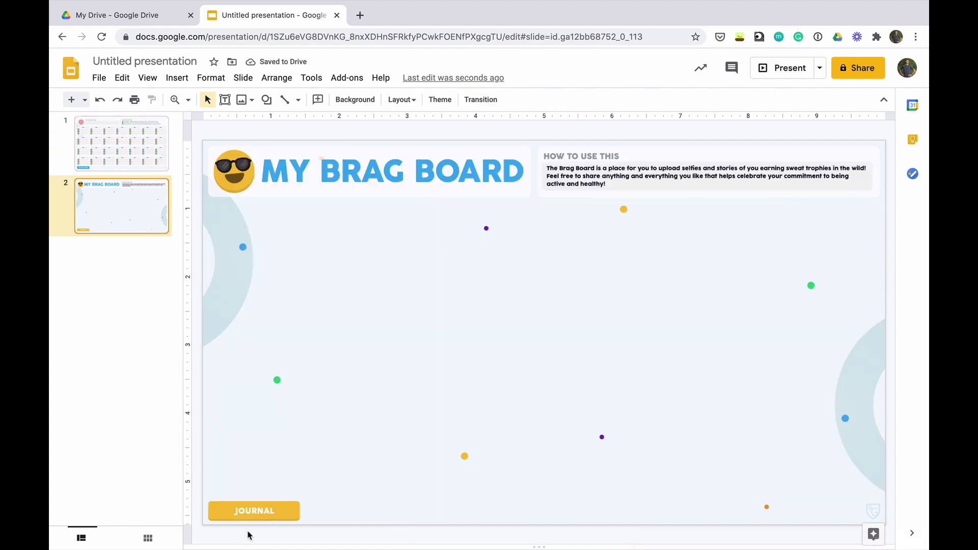
click(142, 158)
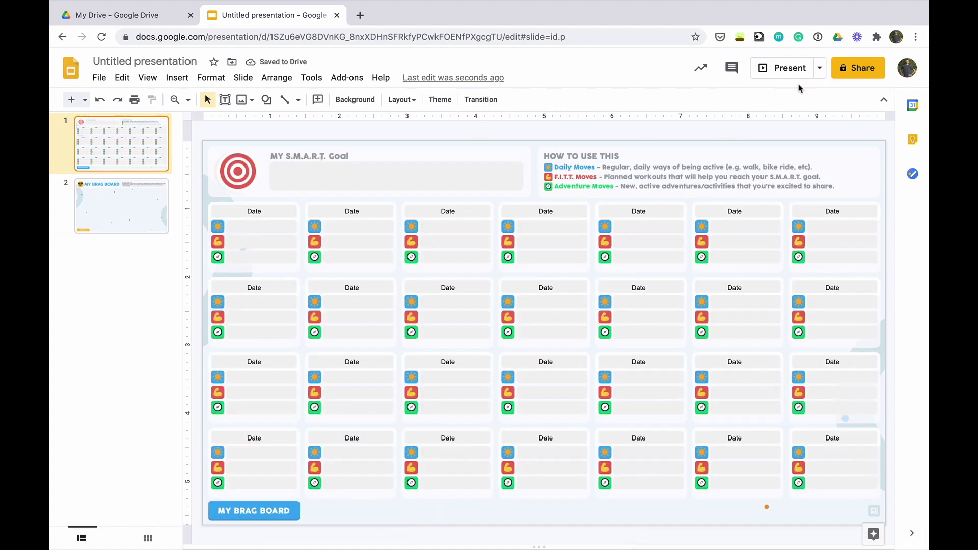
click(793, 67)
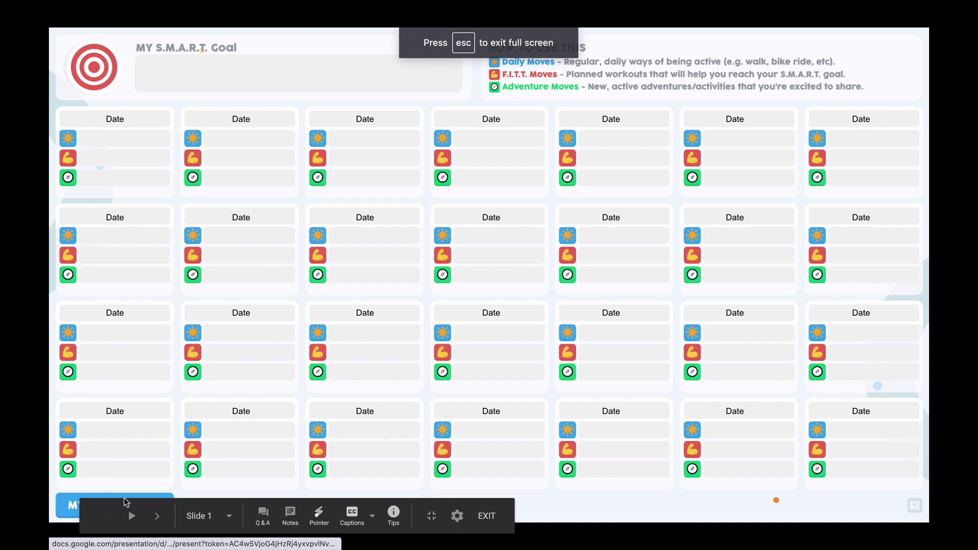
click(72, 504)
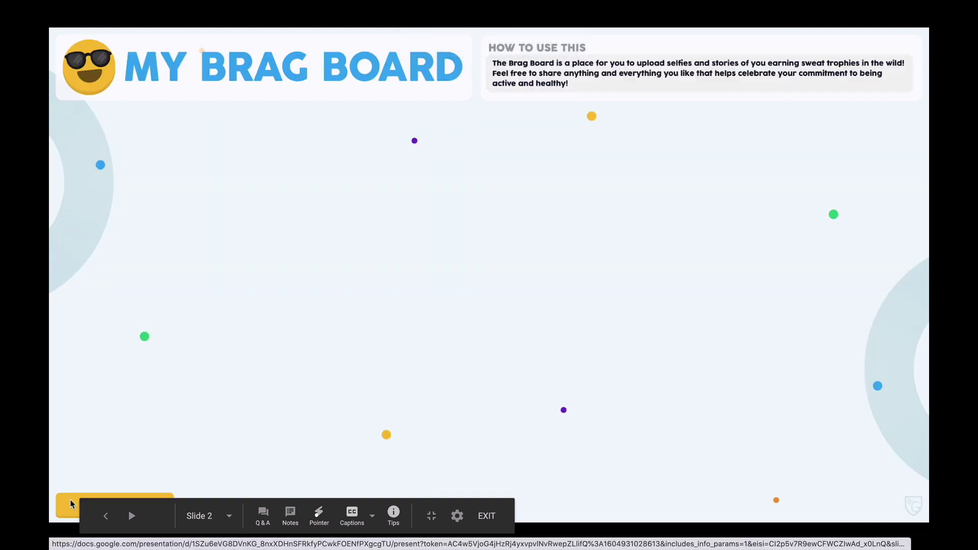
key(Escape)
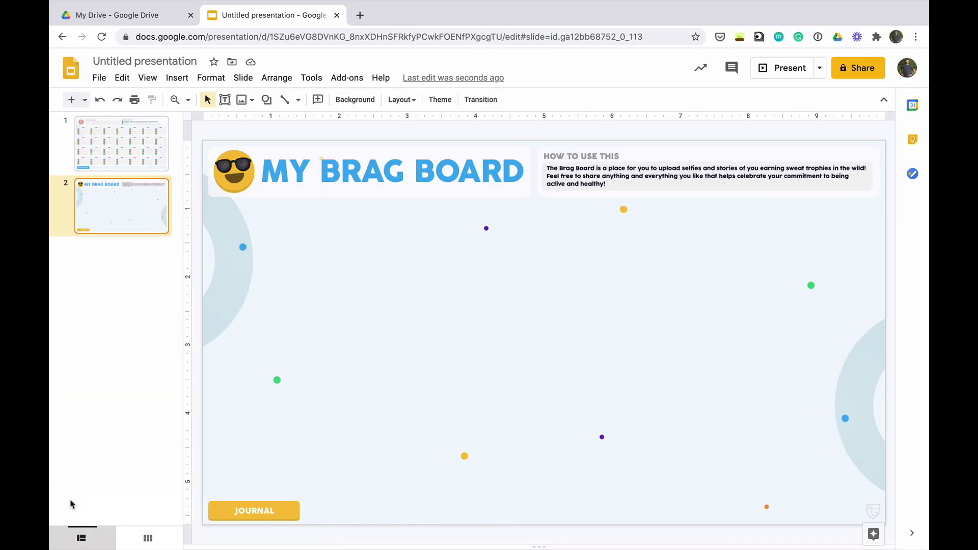
Copy the transparent linked shape from the journal slide's MY BRAG BOARD button onto the brag board slide's JOURNAL button.
click(156, 140)
click(260, 513)
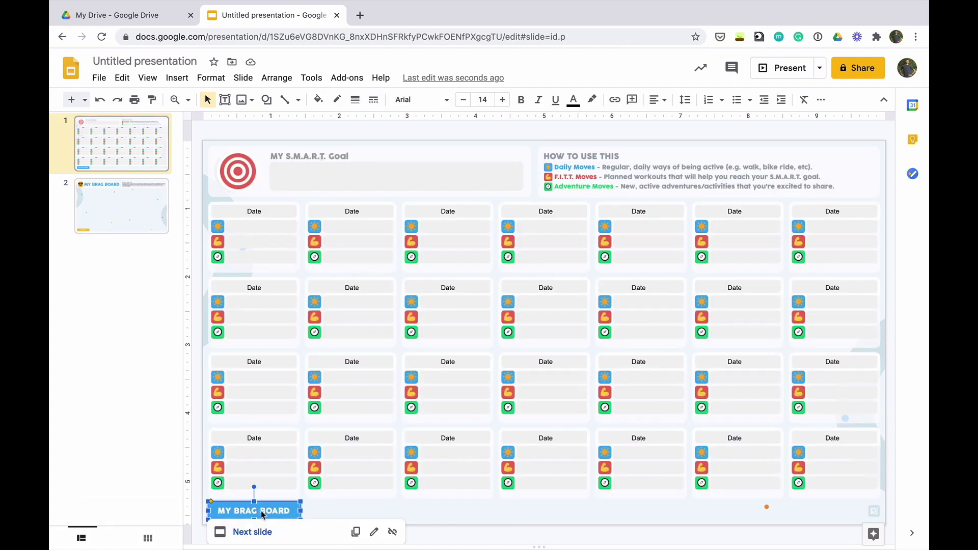
click(117, 212)
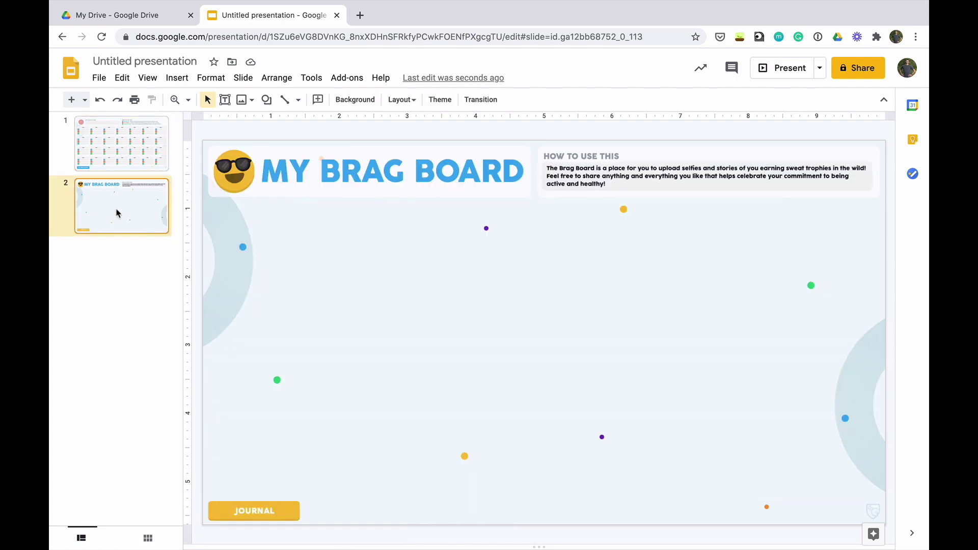
Change the link of the transparent shape over the JOURNAL button to Previous Slide in this presentation.
click(254, 509)
click(375, 531)
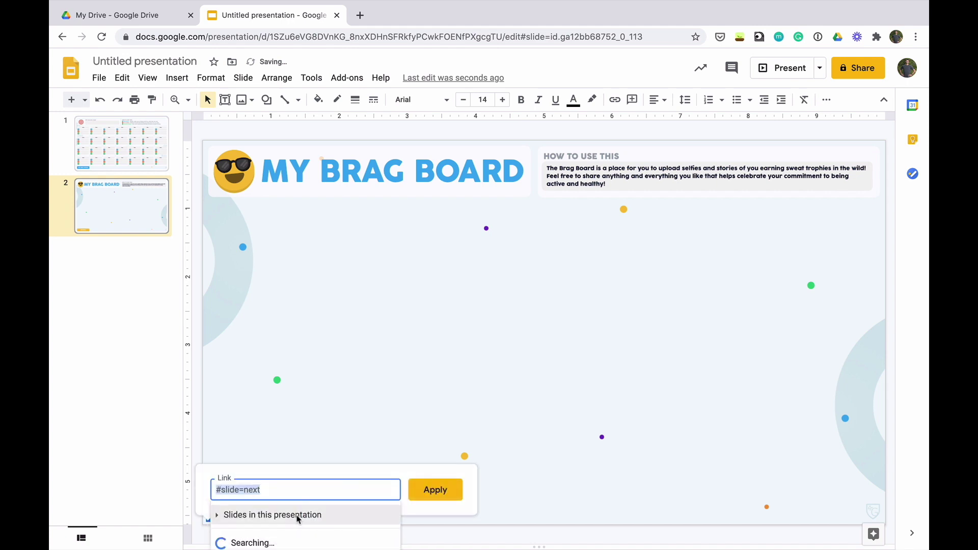
click(281, 519)
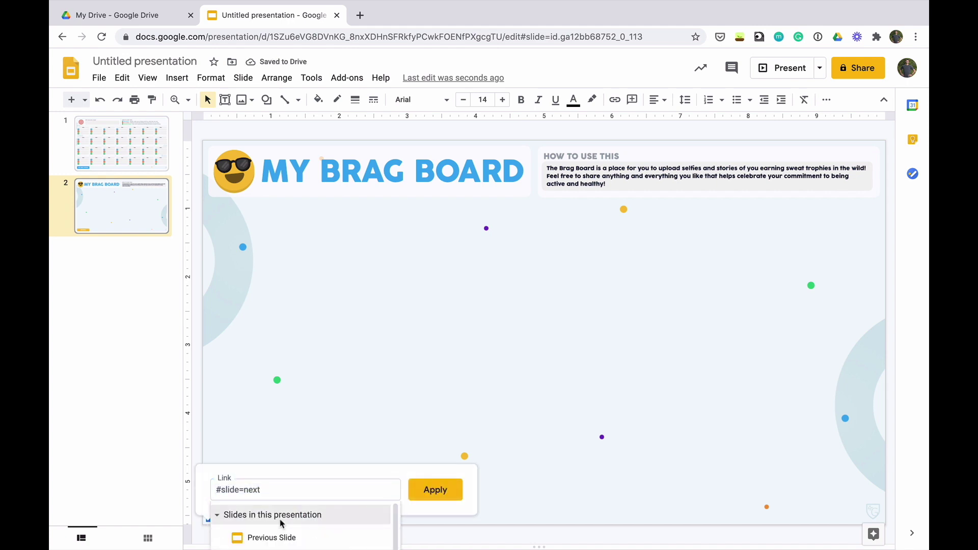
click(280, 535)
click(433, 492)
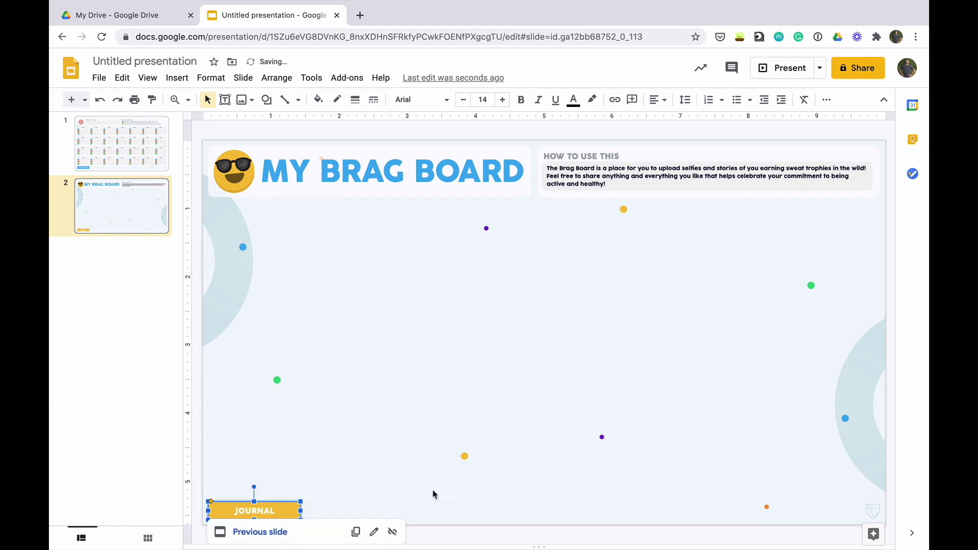
click(309, 439)
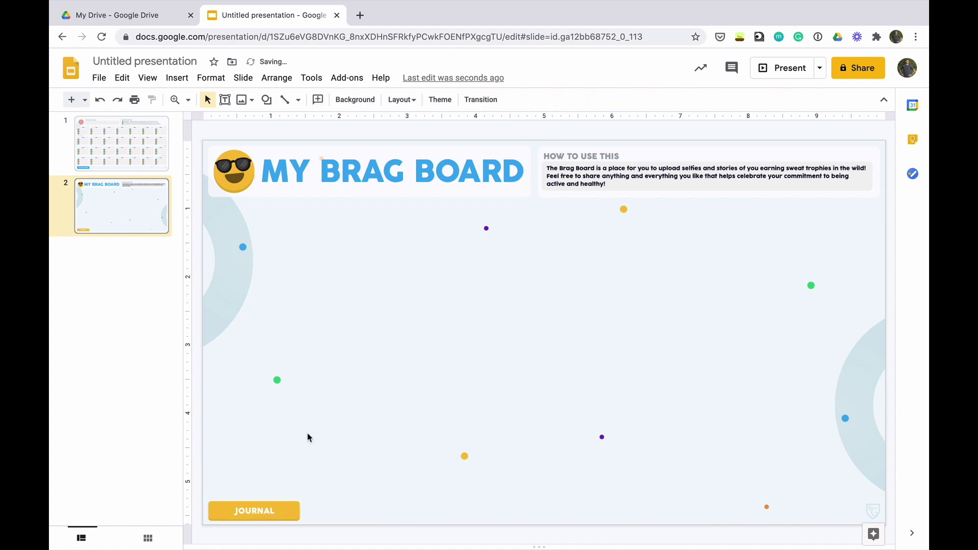
click(130, 135)
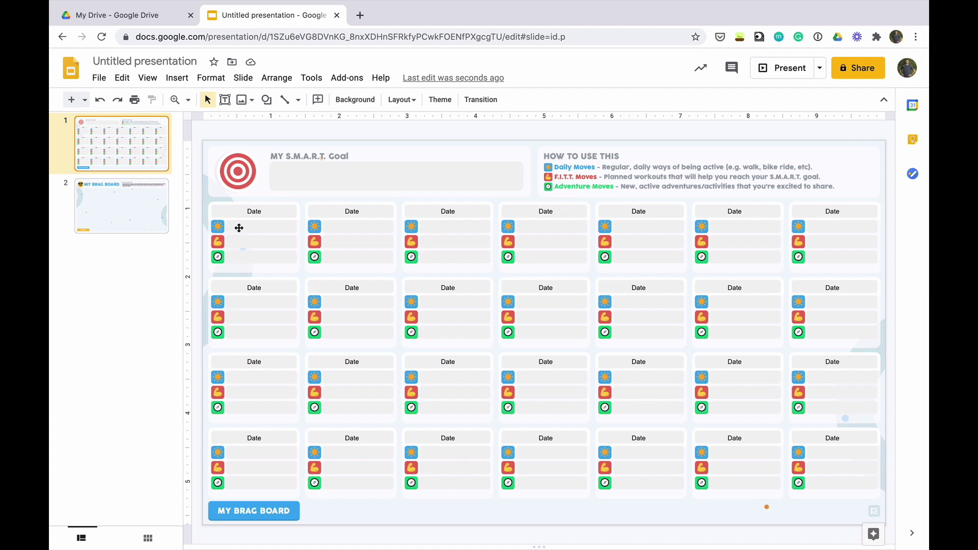
click(107, 214)
click(121, 158)
Rename the presentation as Physical Activity Journal TEMPLATE.
click(148, 60)
text(Phys)
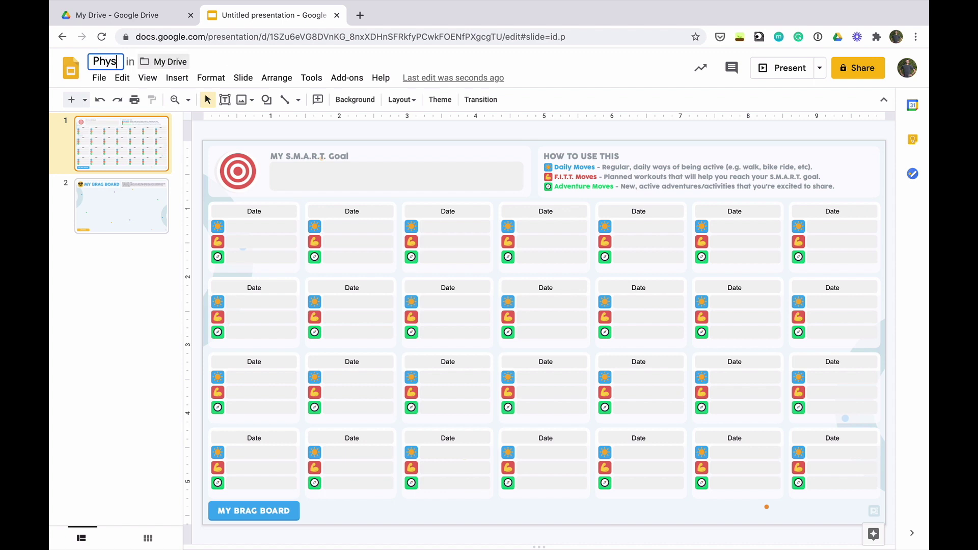
text(ical Activty)
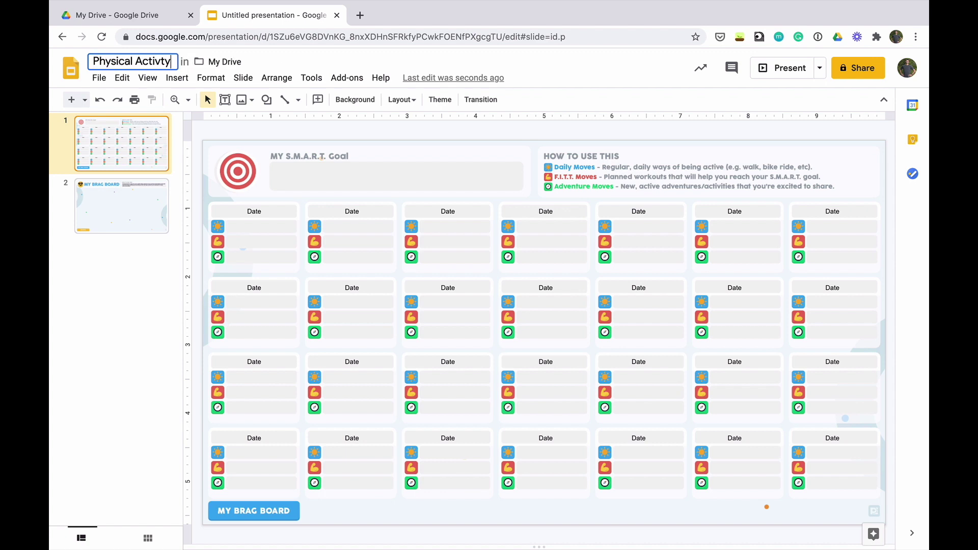
key(BackSpace)
key(BackSpace)
text(ity J)
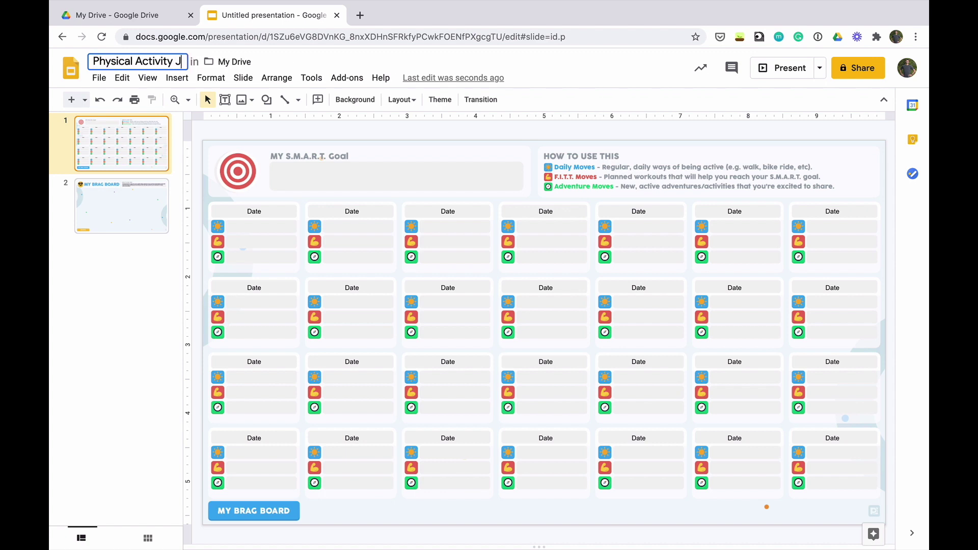
text(ournal TEMPLA)
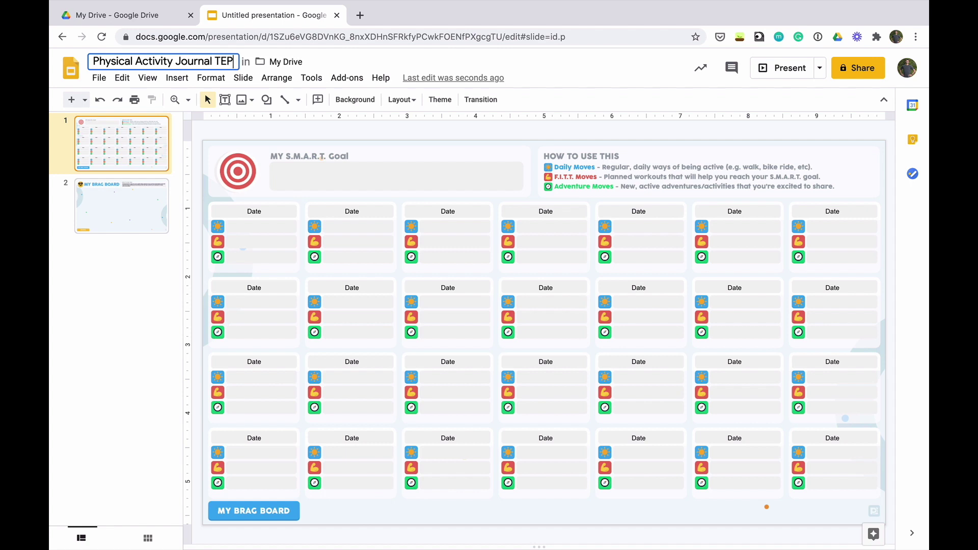
text(TE)
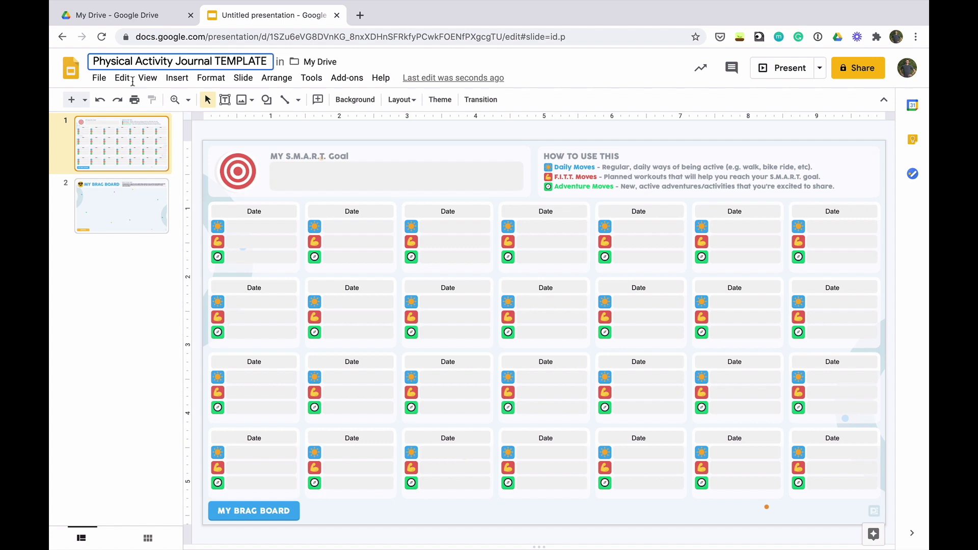
click(125, 299)
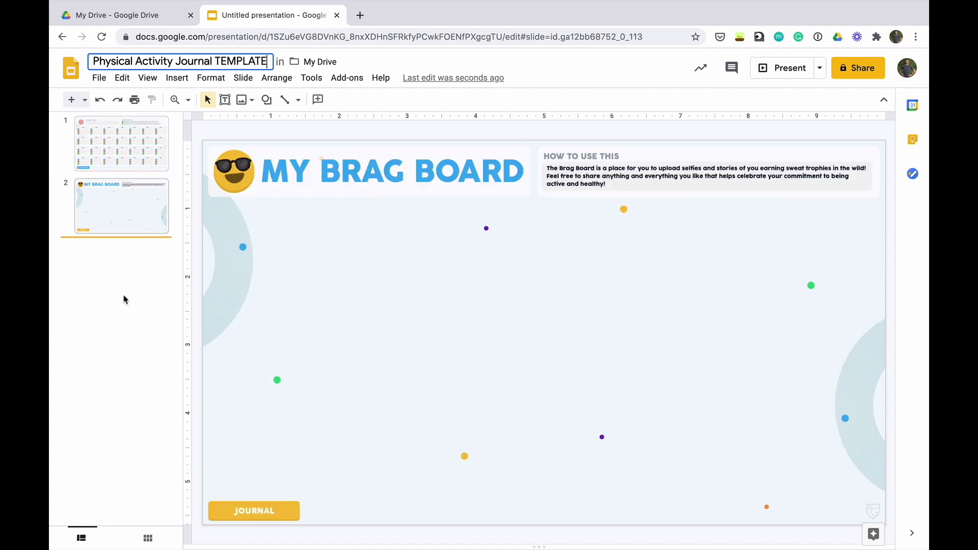
click(144, 158)
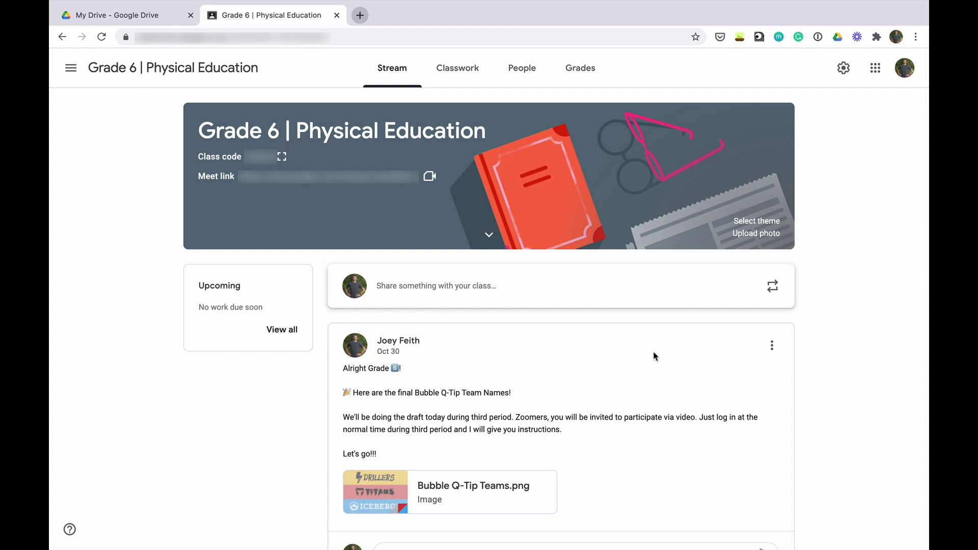
In the Grade 6 | Physical Education class in Google Classroom, create a new assignment titled Physical Activity Journal.
click(474, 70)
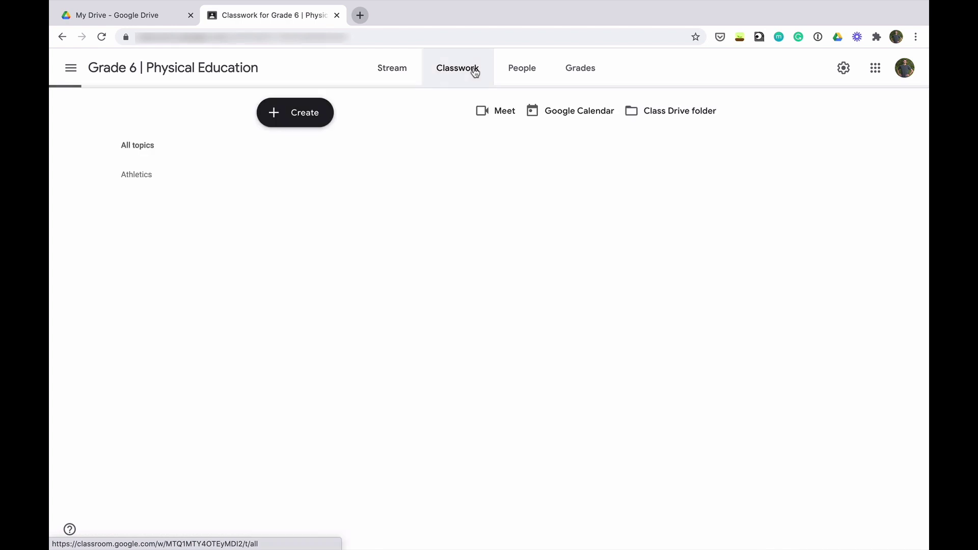
click(314, 107)
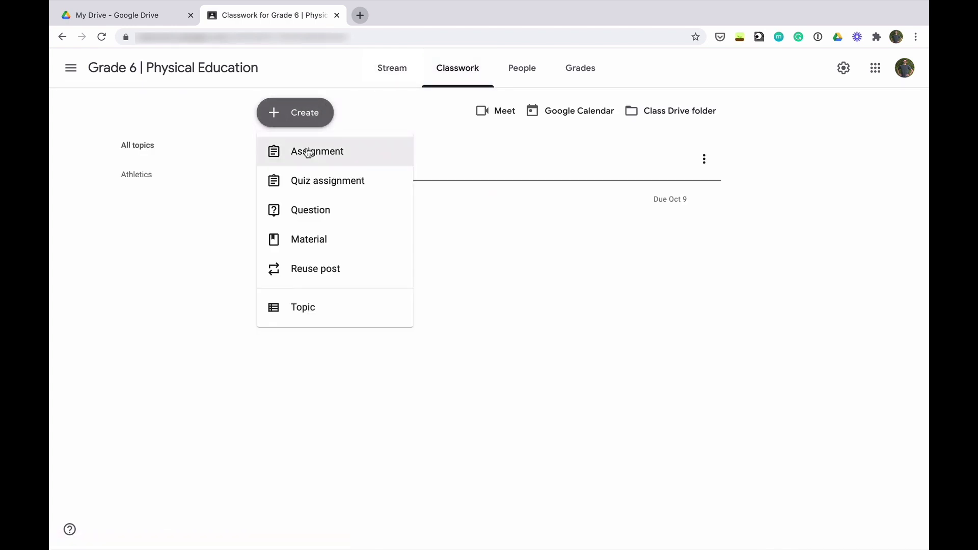
click(308, 151)
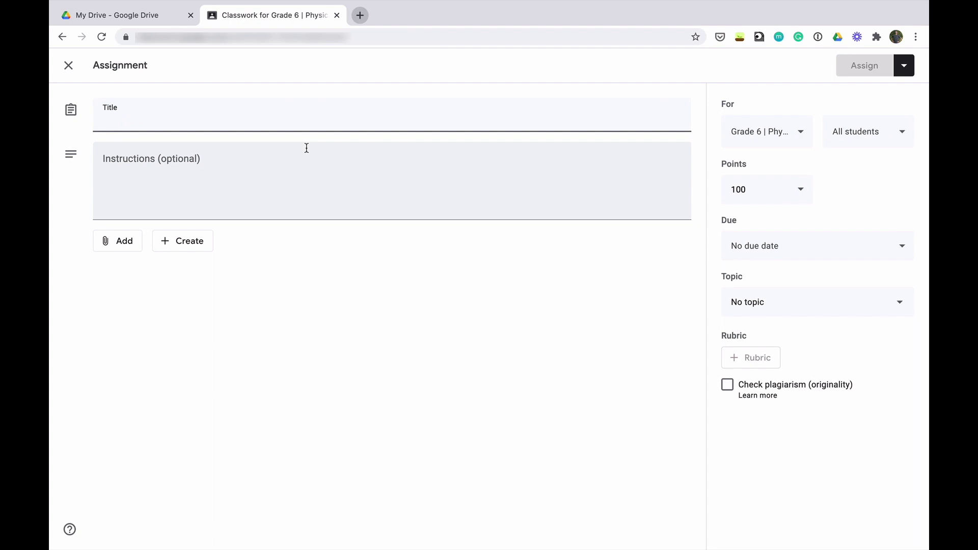
text(Physical Activity Journal)
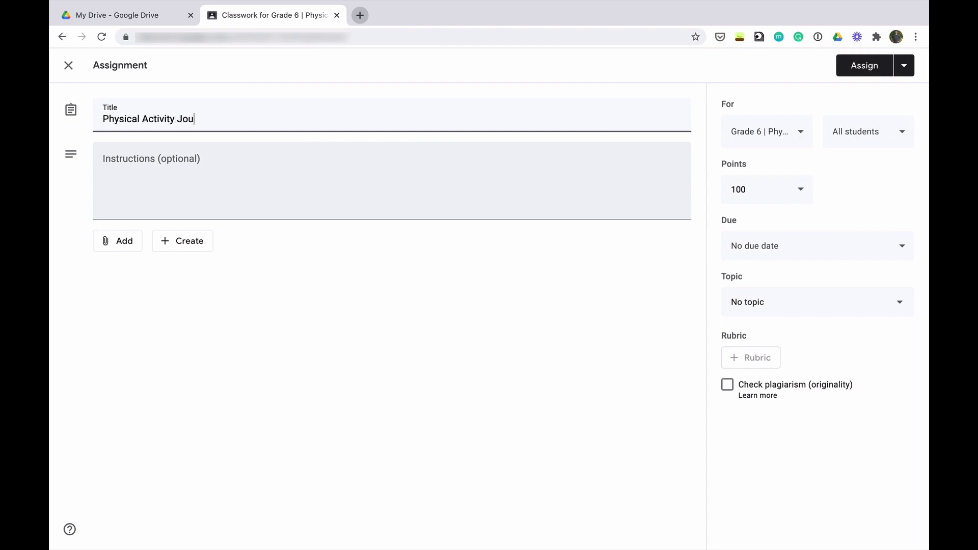
Copy the whole message from the TextEdit document into the assignment's instructions and remove the trailing blank line.
click(297, 170)
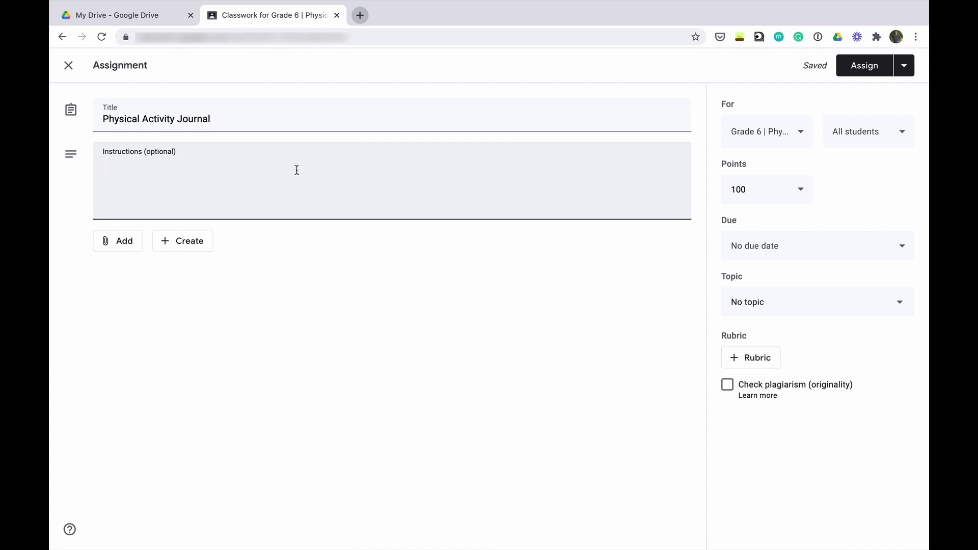
key(super+Tab)
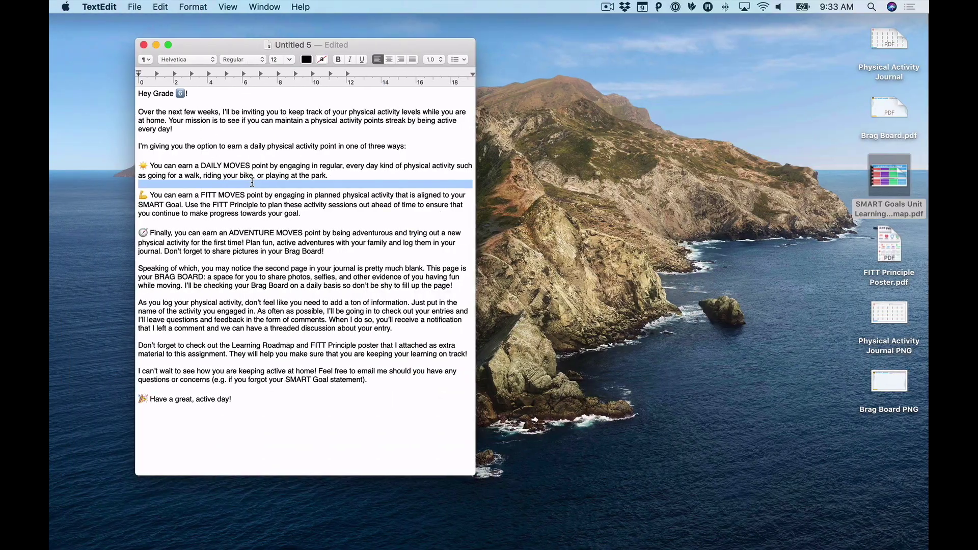
key(super+a)
key(super+c)
key(super+Tab)
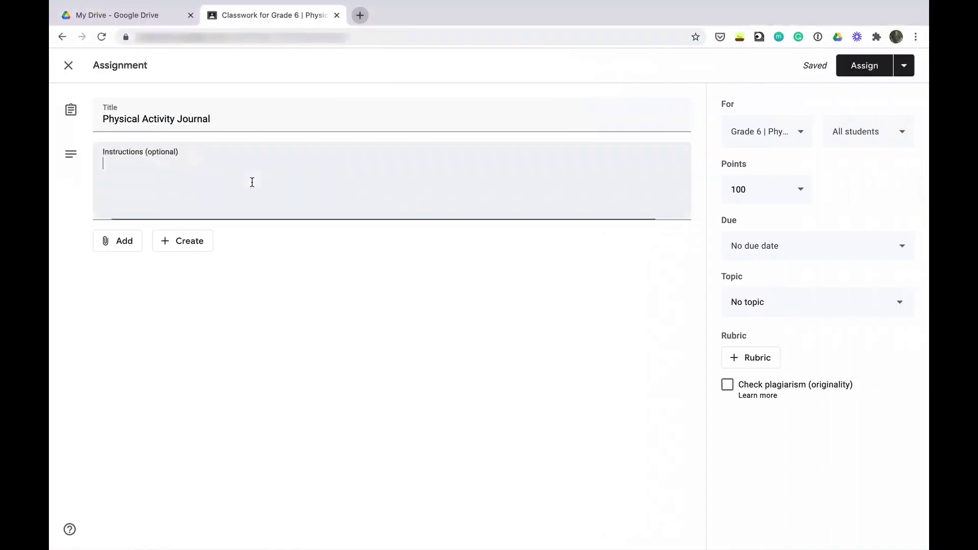
key(super+v)
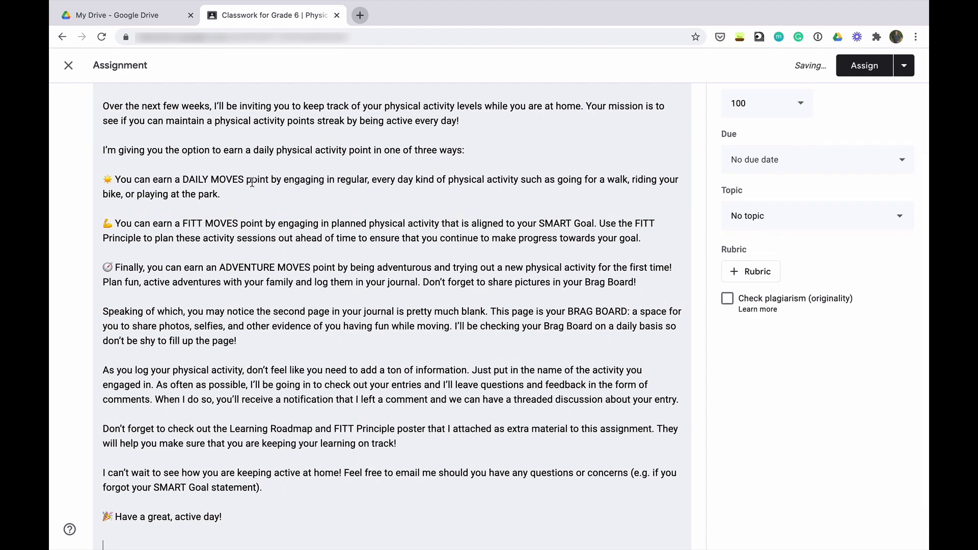
key(BackSpace)
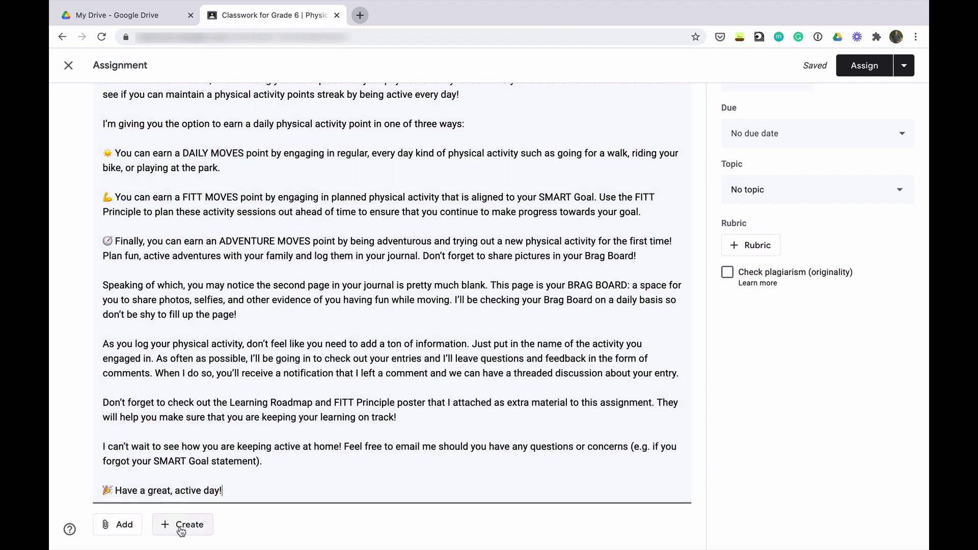
Attach Physical Activity Journal TEMPLATE from Google Drive to the assignment with the option Make a copy for each student.
click(128, 530)
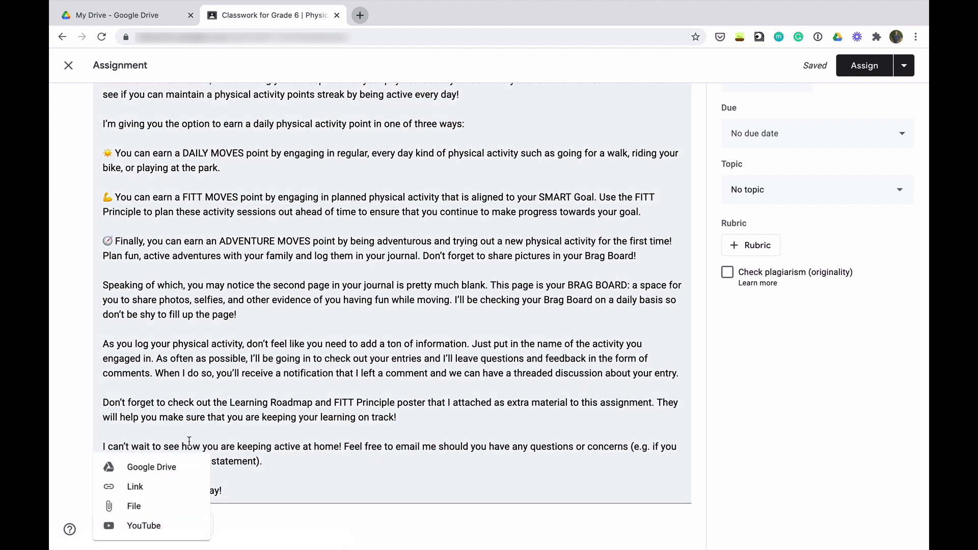
click(171, 465)
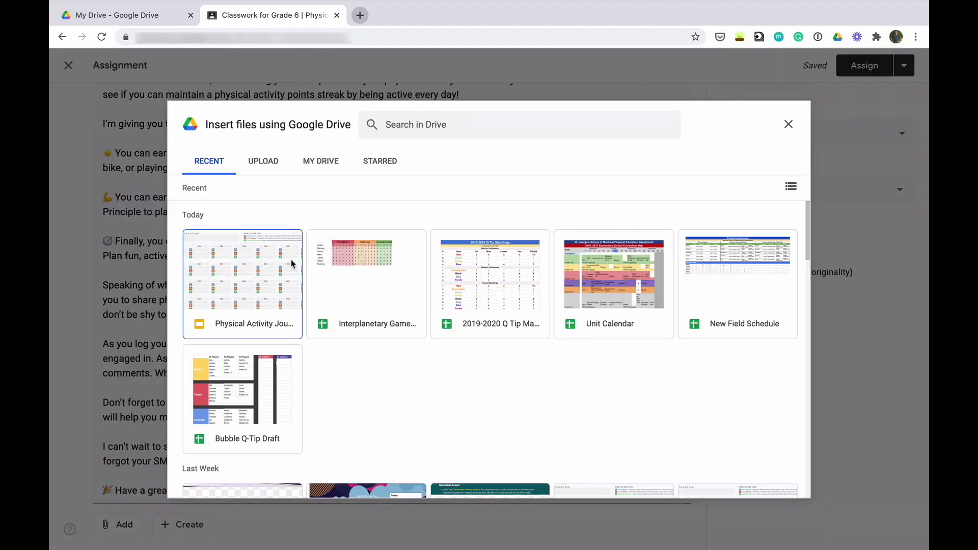
double_click(259, 262)
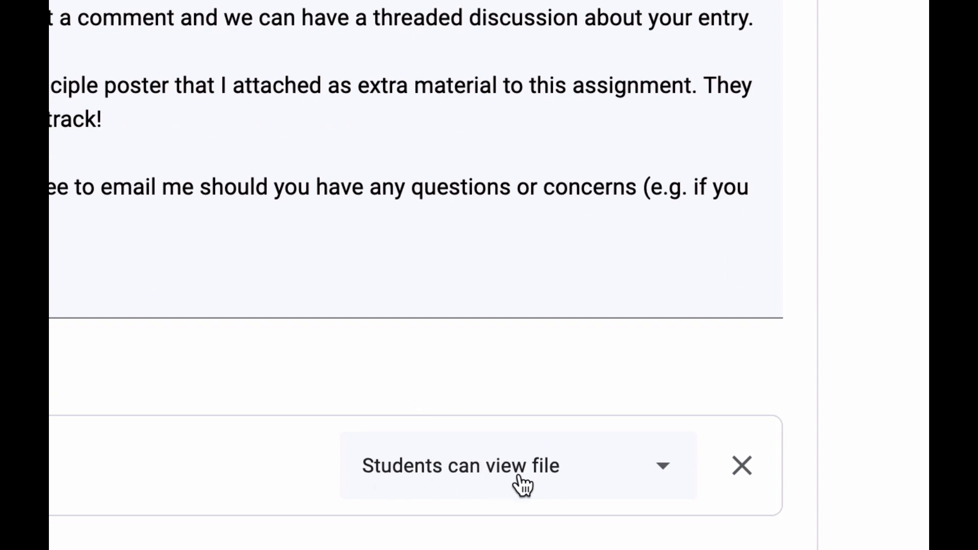
click(614, 487)
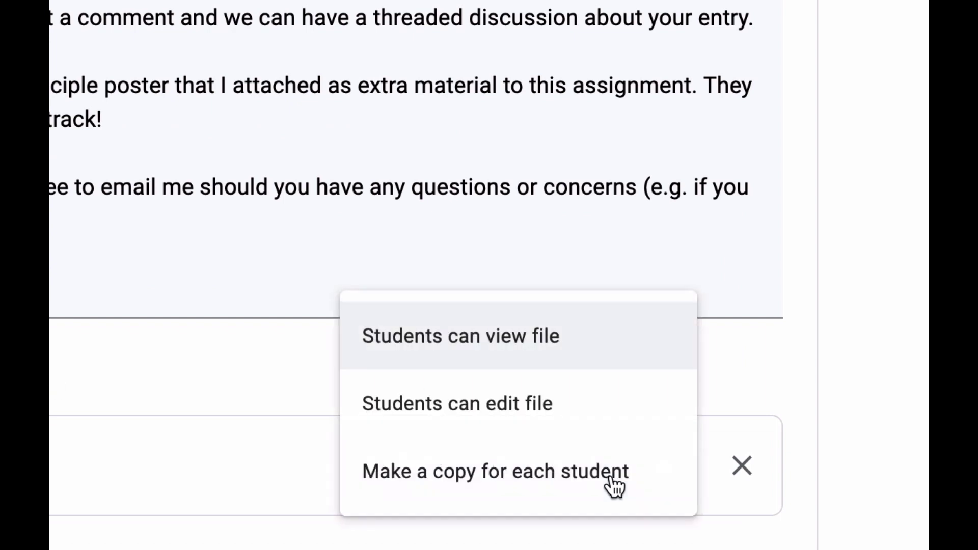
click(559, 476)
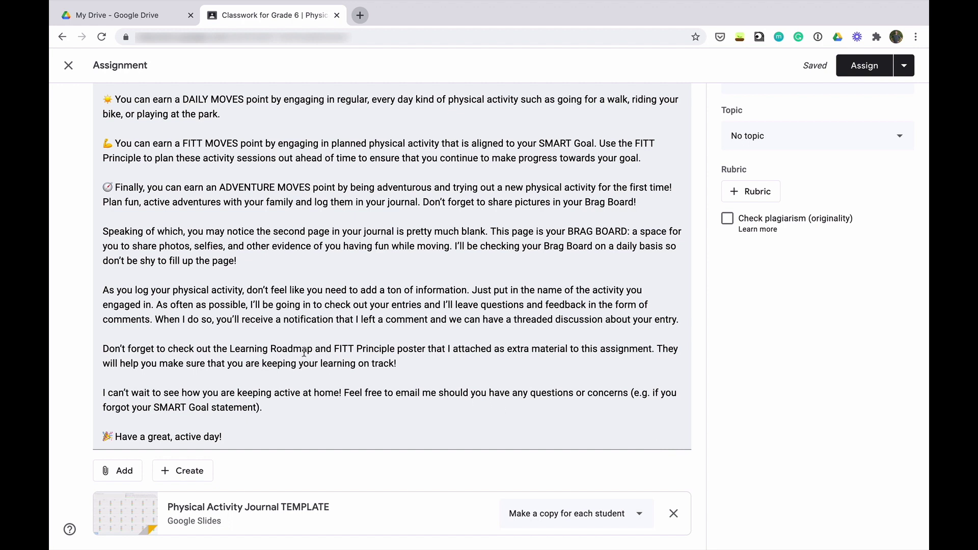
Attach SMART Goals Unit Learning Roadmap.pdf and FITT Principle Poster.pdf from the Desktop to the assignment.
click(110, 472)
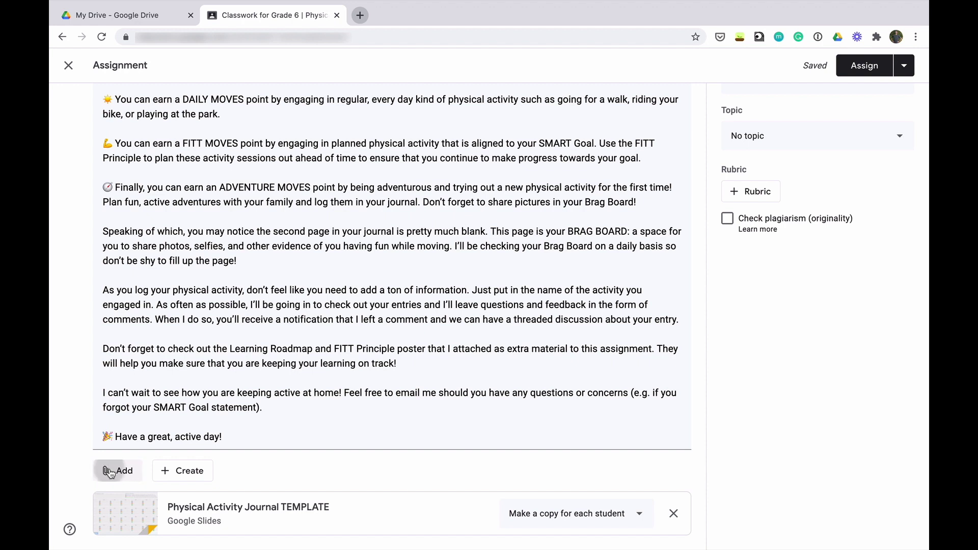
click(133, 506)
click(486, 375)
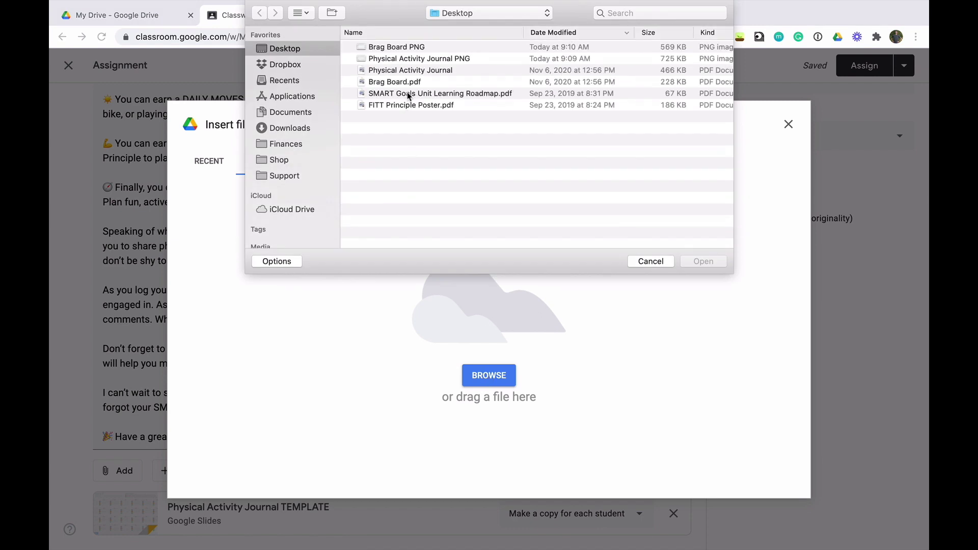
click(406, 94)
shift+click(407, 106)
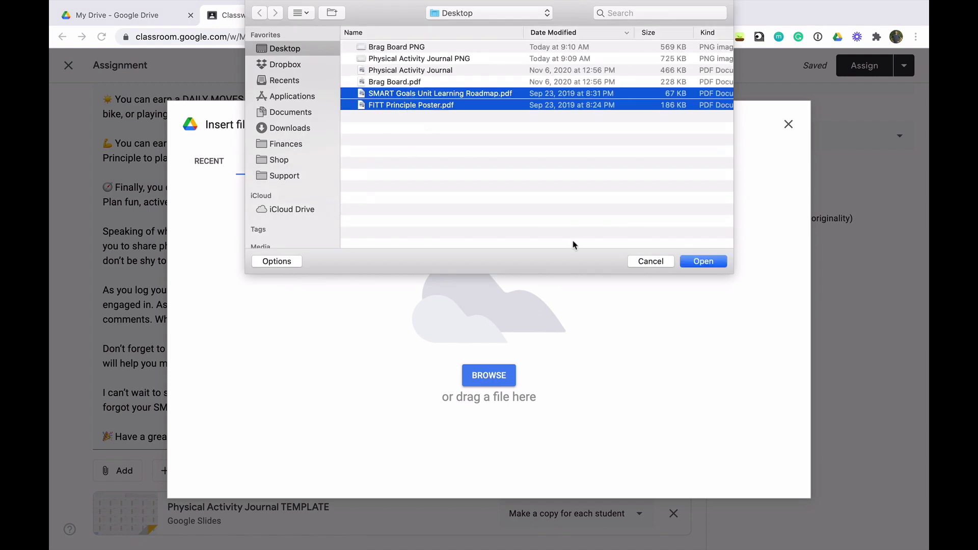
click(703, 262)
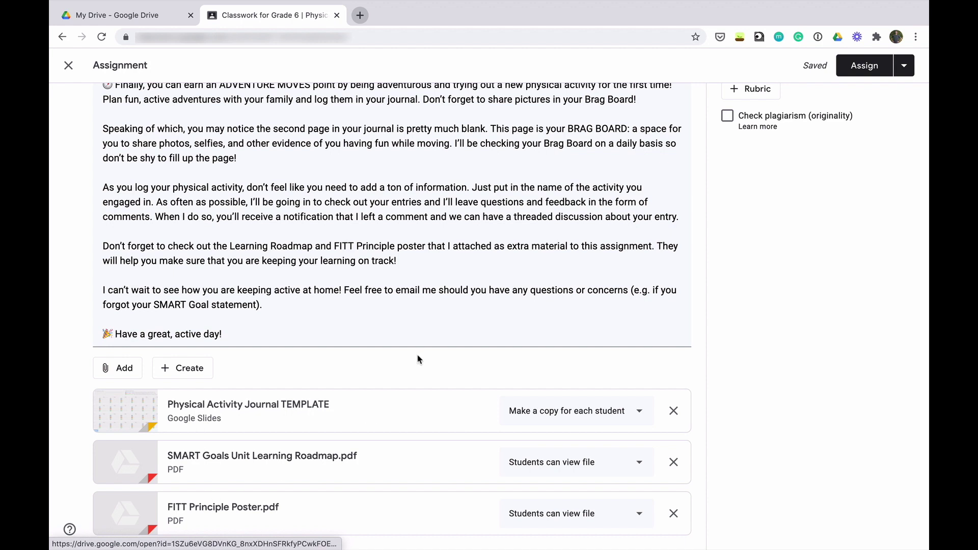
Set the assignment's points to Ungraded.
scroll(418, 358, up, 1)
scroll(418, 358, up, 5)
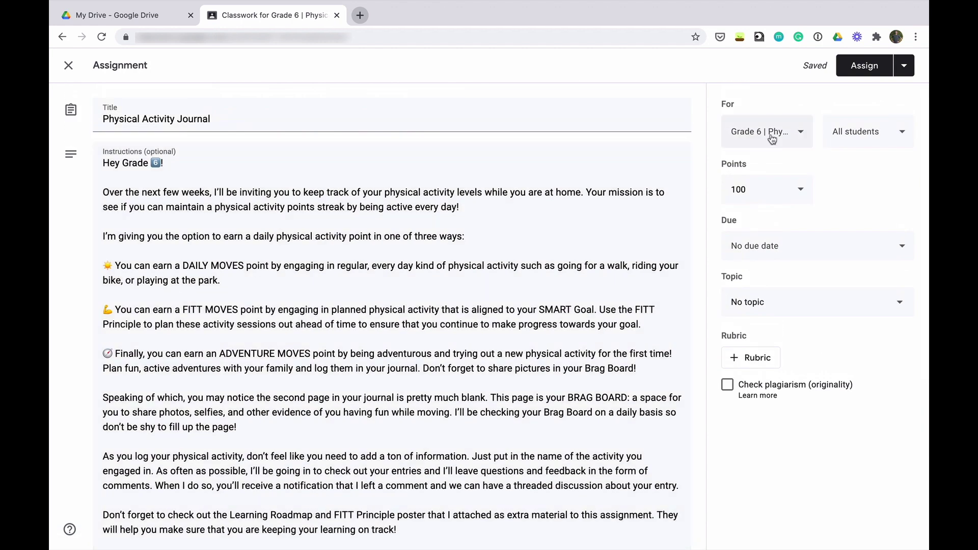
click(797, 188)
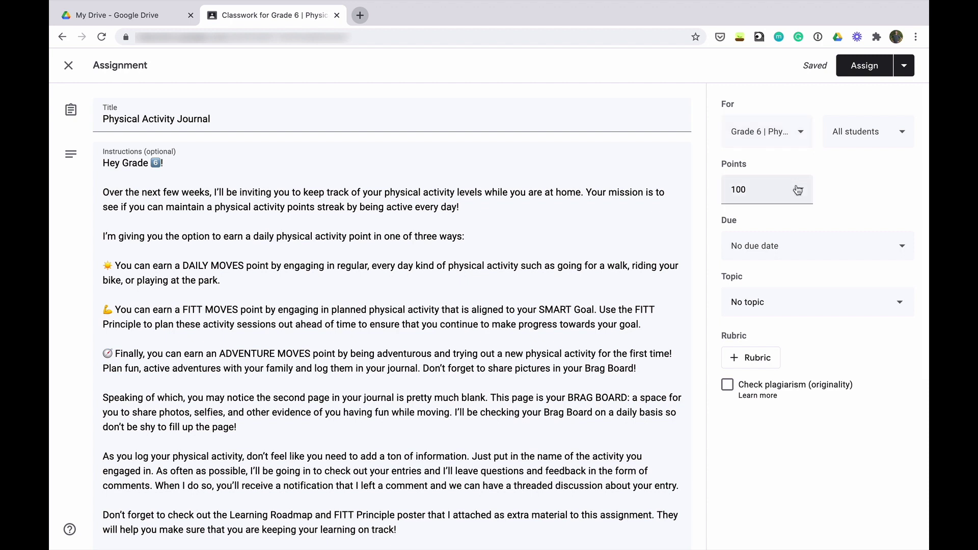
click(766, 220)
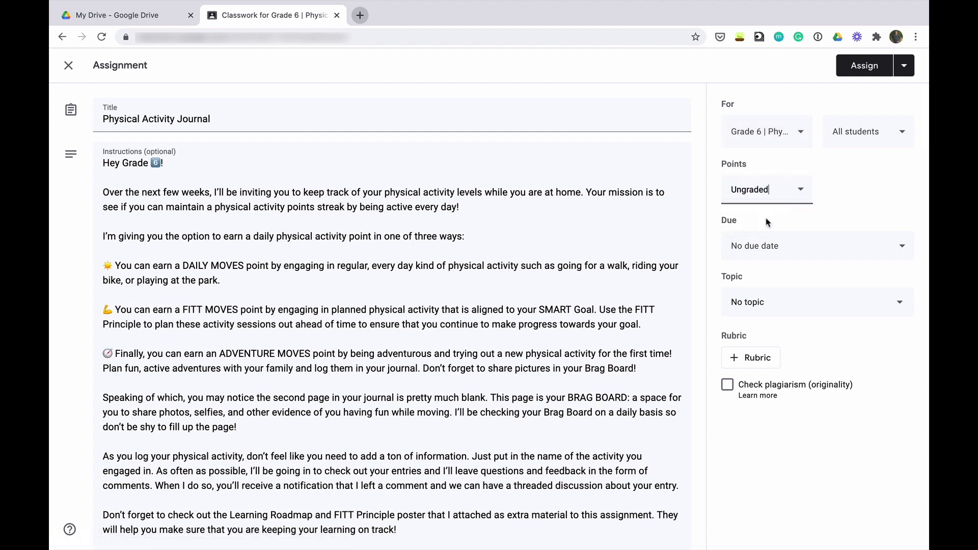
Leave the assignment without a due date and create the topic SMART Goal Fitness Unit for it.
click(787, 246)
click(832, 222)
click(808, 307)
click(785, 331)
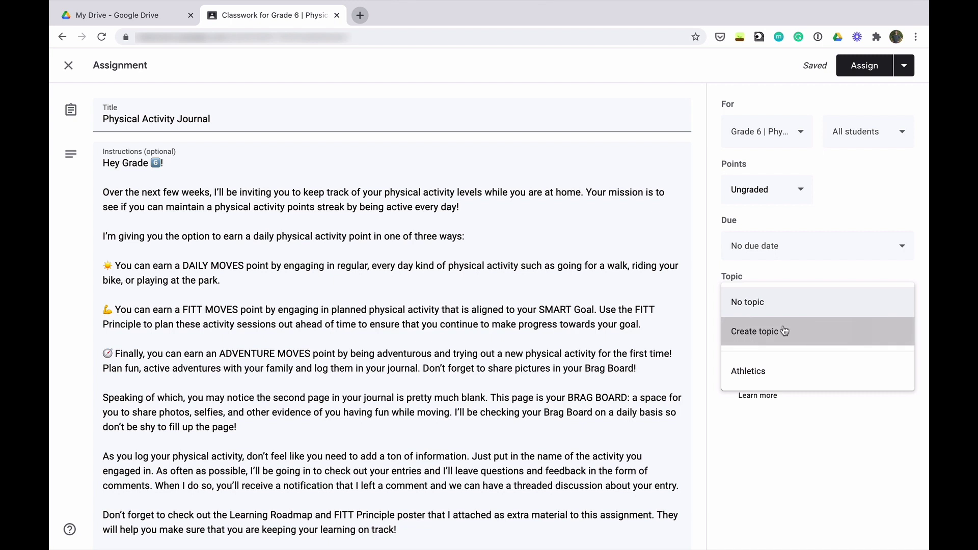
text(SMART)
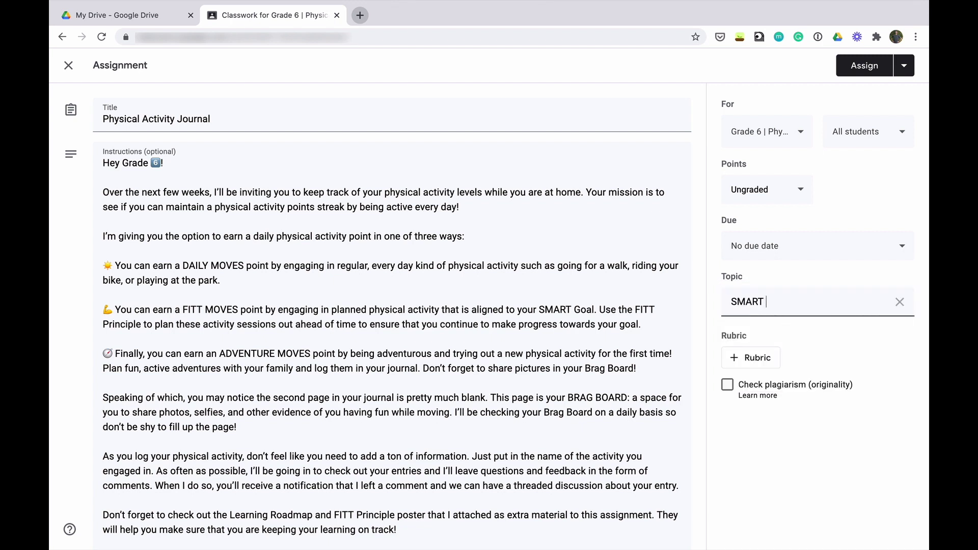
text( Goal Fitness Unit)
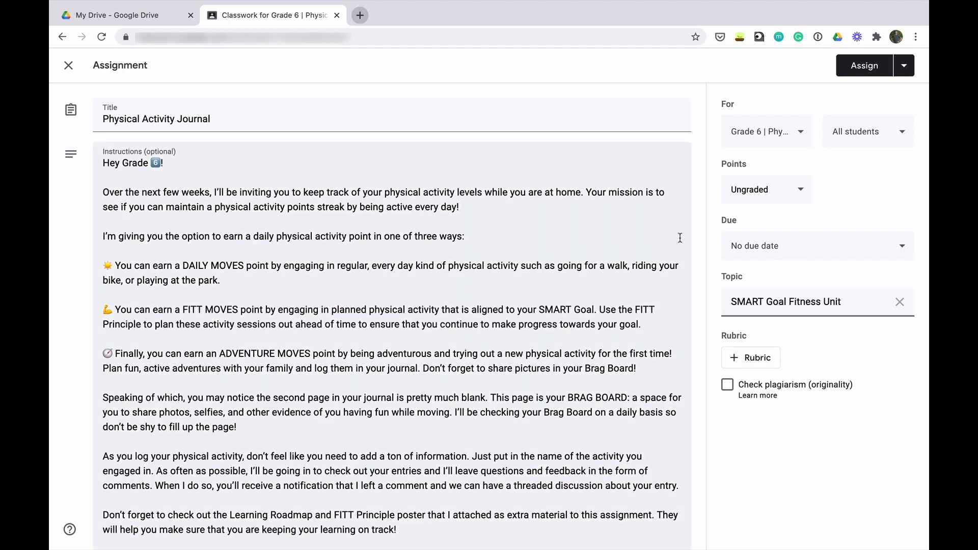
Schedule the Physical Activity Journal assignment for Nov 10, 2020 at 8:00 AM.
scroll(680, 238, down, 5)
scroll(680, 238, up, 6)
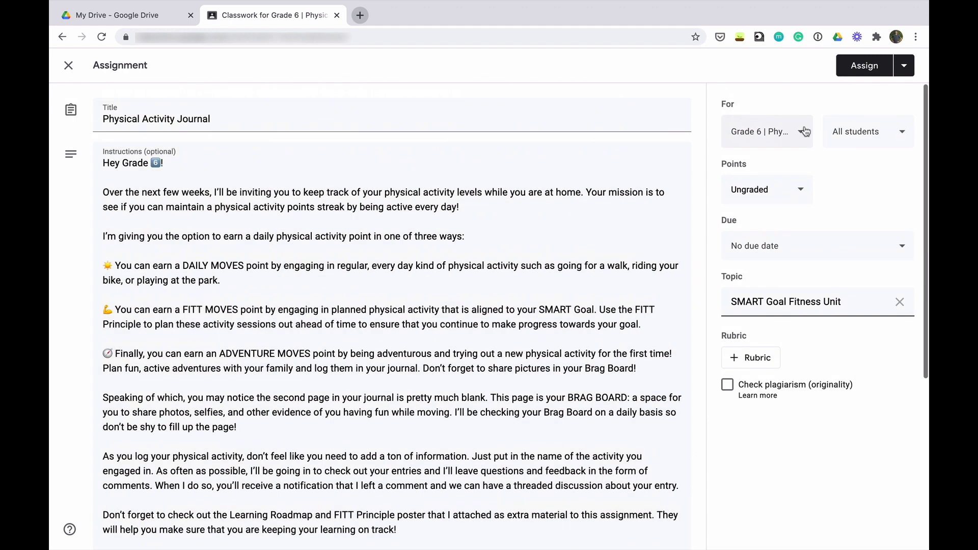
click(904, 66)
click(881, 89)
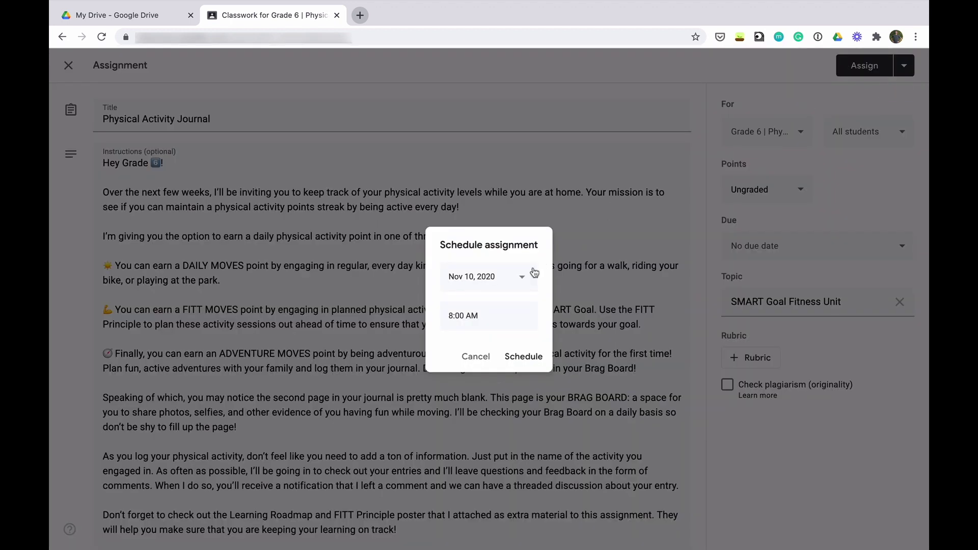
click(520, 359)
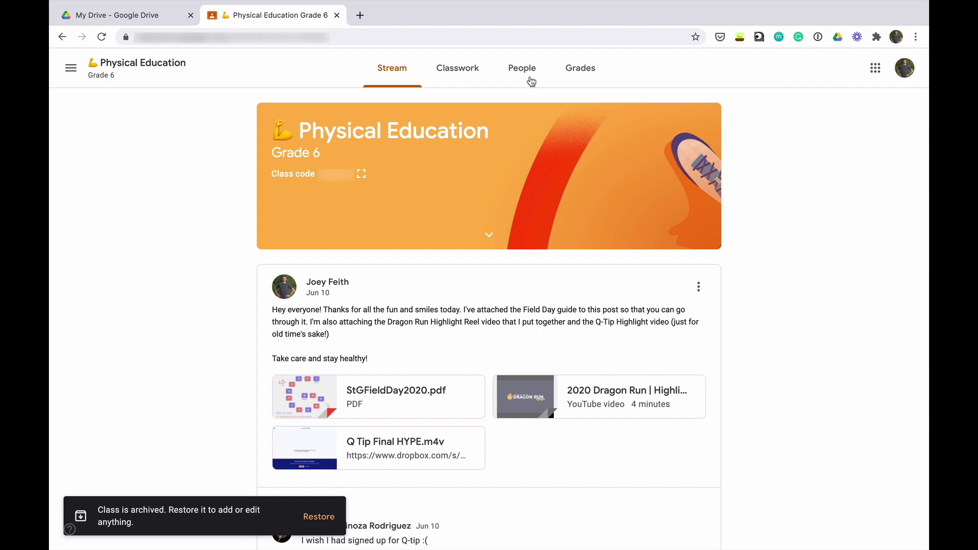
From the Grade 6 Physical Education classwork, open the class Drive folder and the first student's journal in the Physical Activity Journals folder.
click(474, 67)
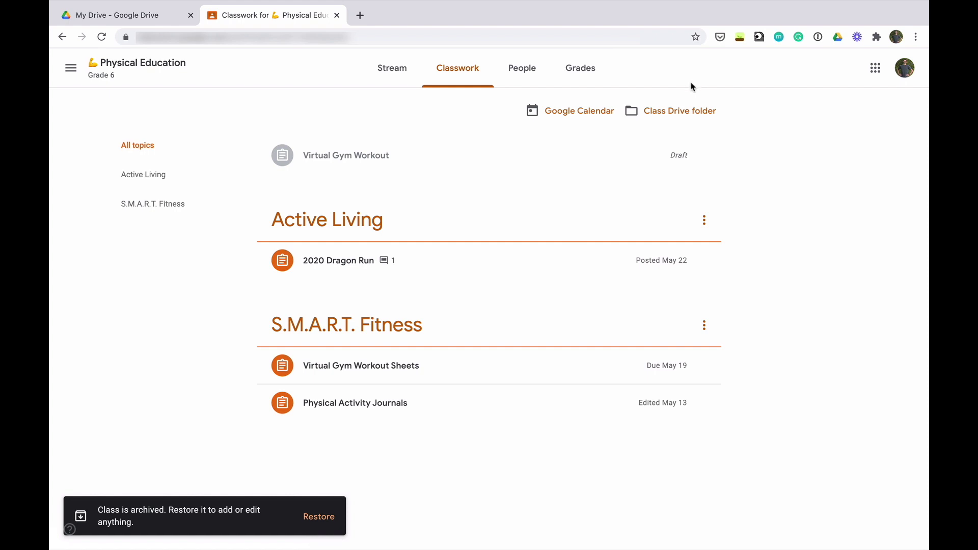
click(680, 111)
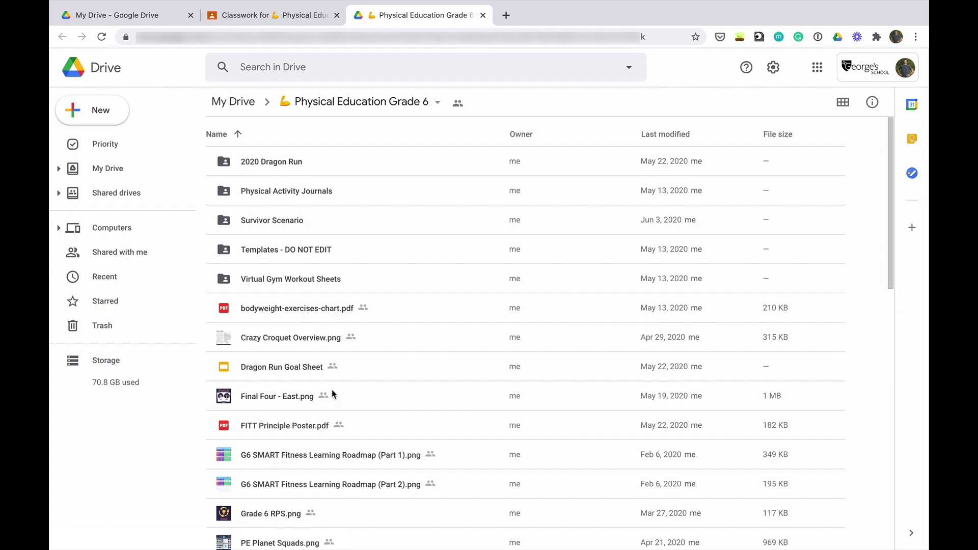
double_click(298, 193)
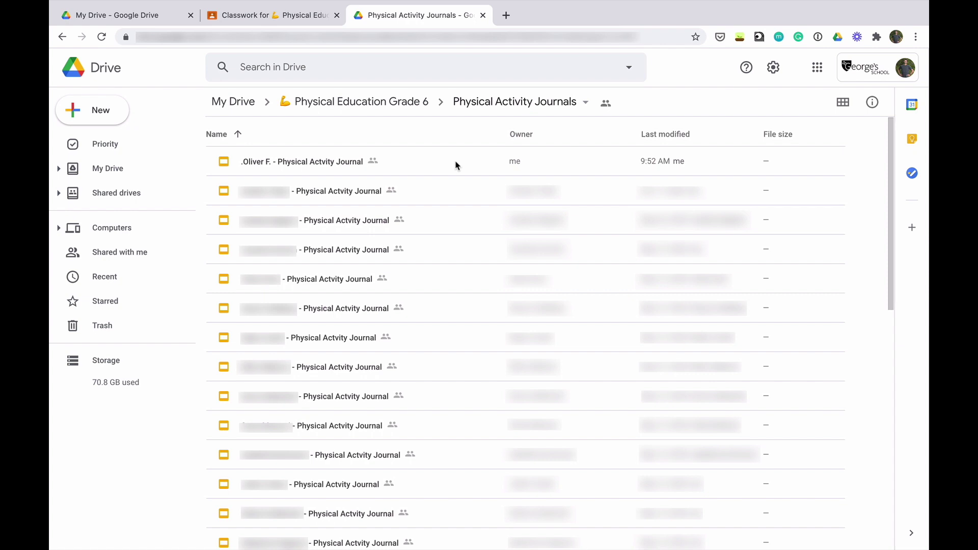
double_click(308, 162)
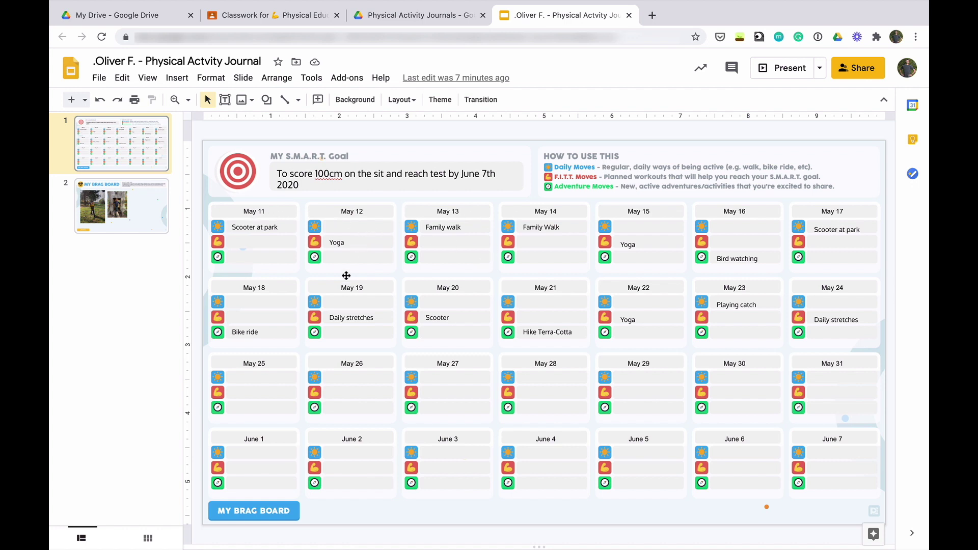
Post the comment "What kind of stretches did you do?" on the Daily stretches entry for May 19.
click(349, 316)
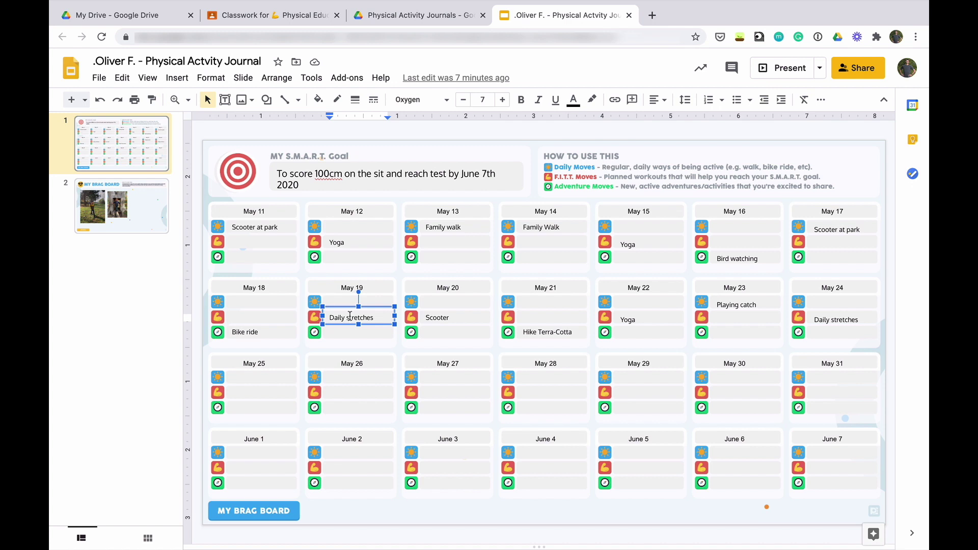
right_click(351, 318)
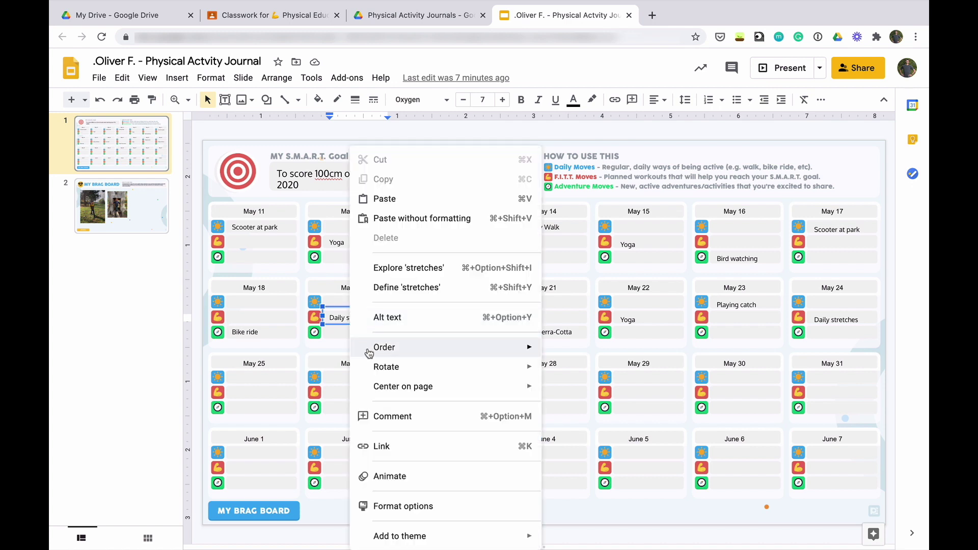
click(386, 416)
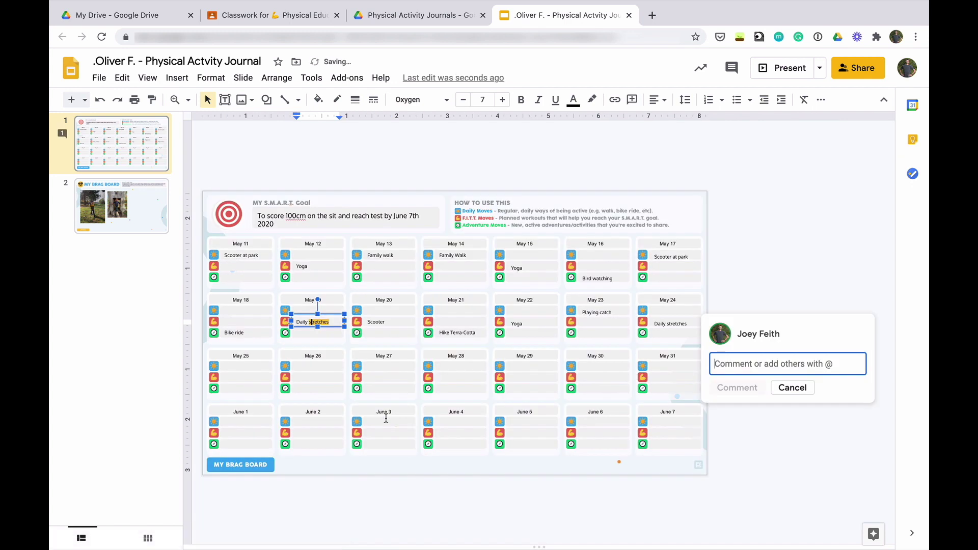
text(What )
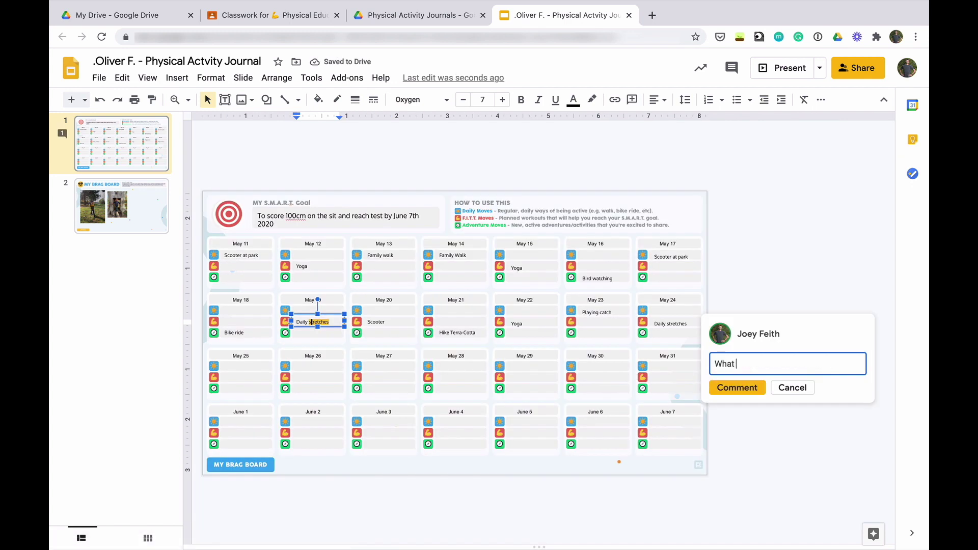
text(kind of stretches did)
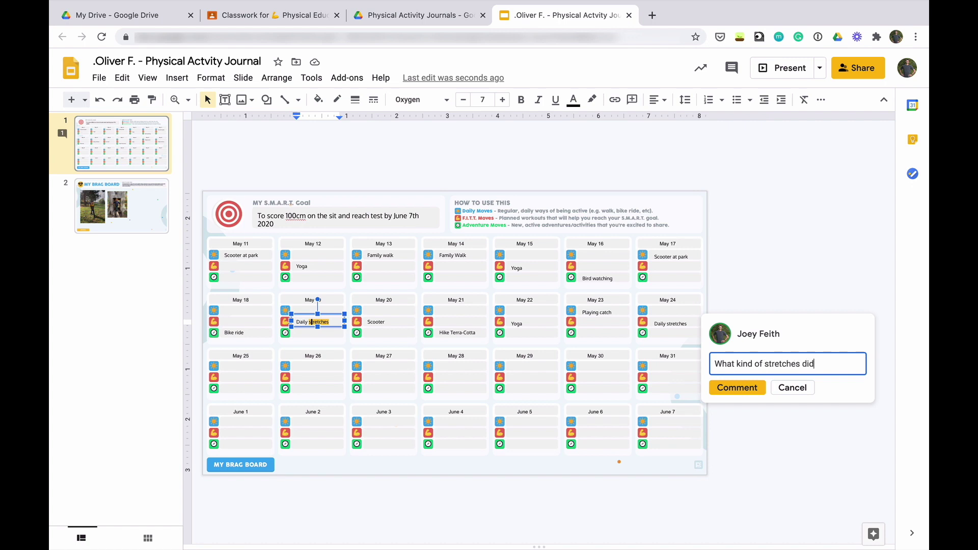
text( you do?)
click(753, 392)
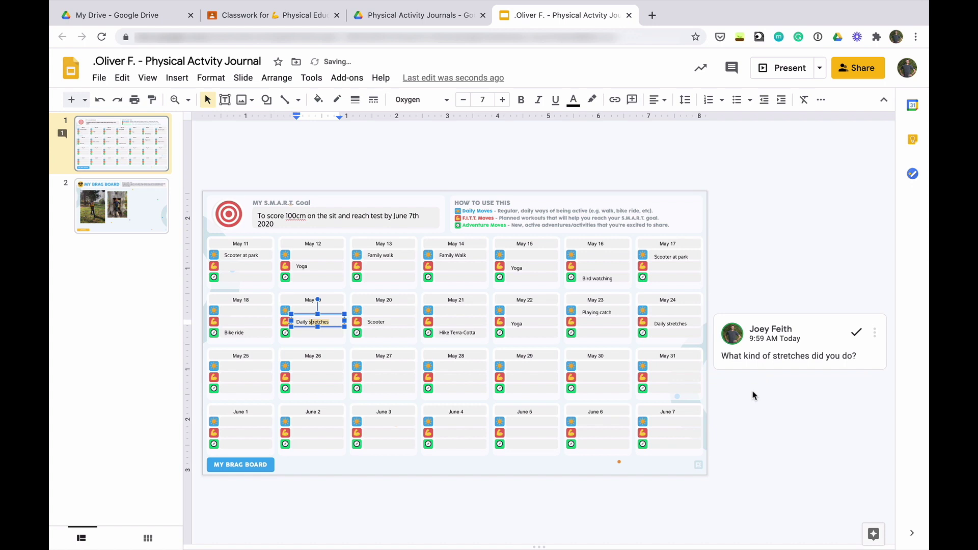